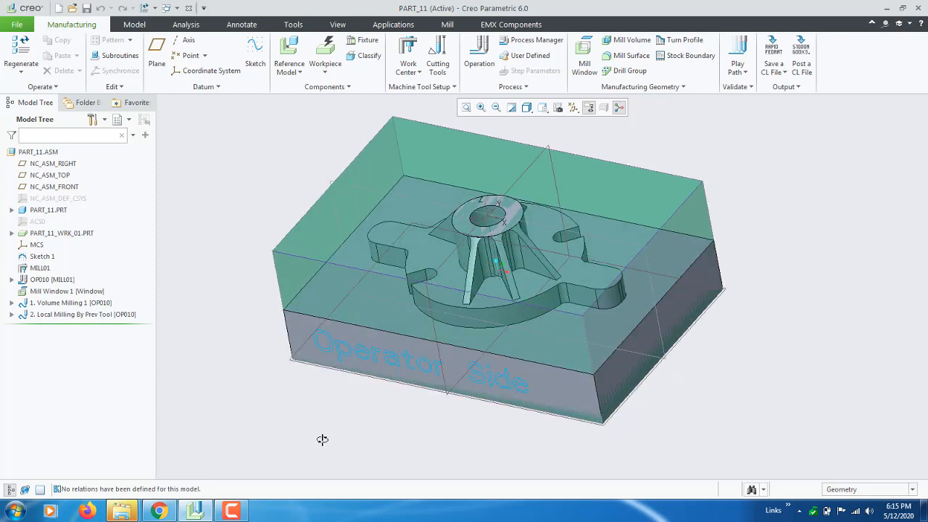
Review the Local Milling sequence types offered for the setup, including Previous Tool, Previous Step and Corners
middle_drag(323, 440, 324, 445)
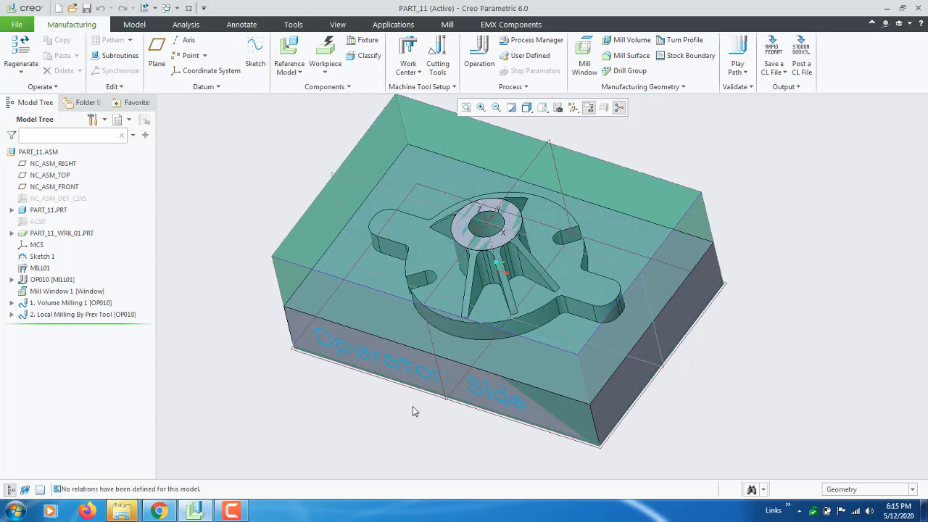
mouse_move(412, 406)
middle_down()
mouse_move(437, 392)
mouse_move(404, 385)
mouse_move(406, 402)
middle_up()
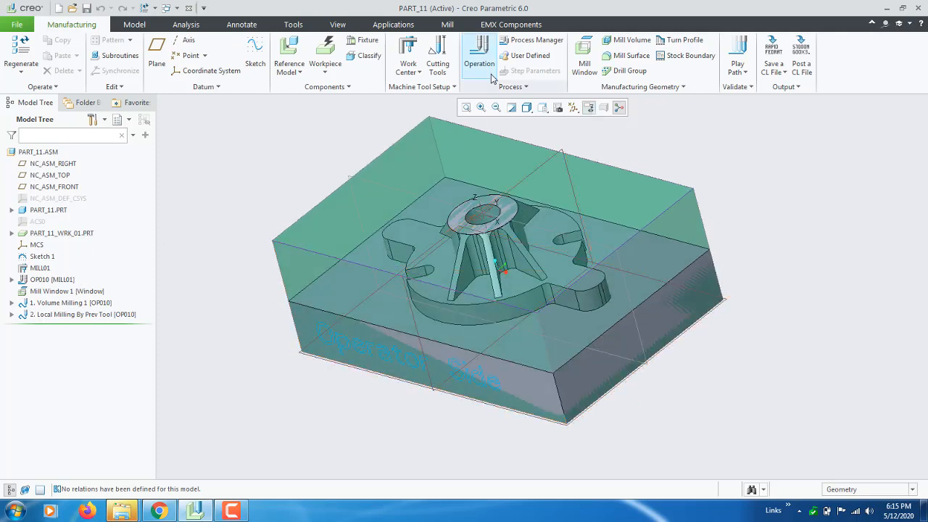
click(448, 24)
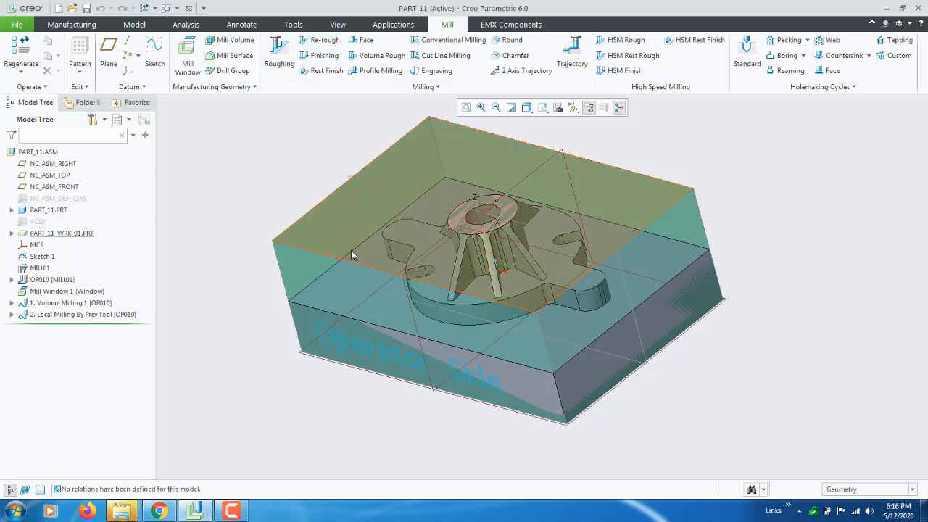
middle_drag(351, 250, 369, 258)
click(436, 86)
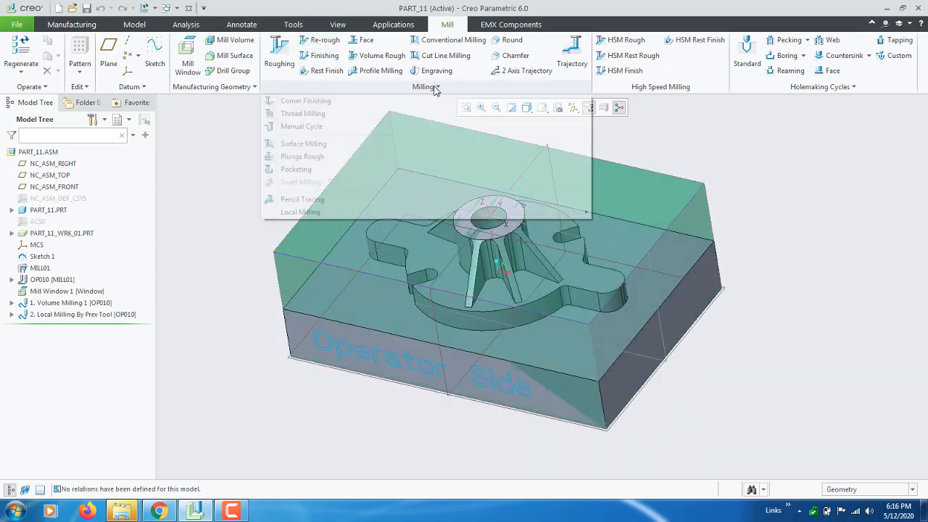
mouse_move(375, 212)
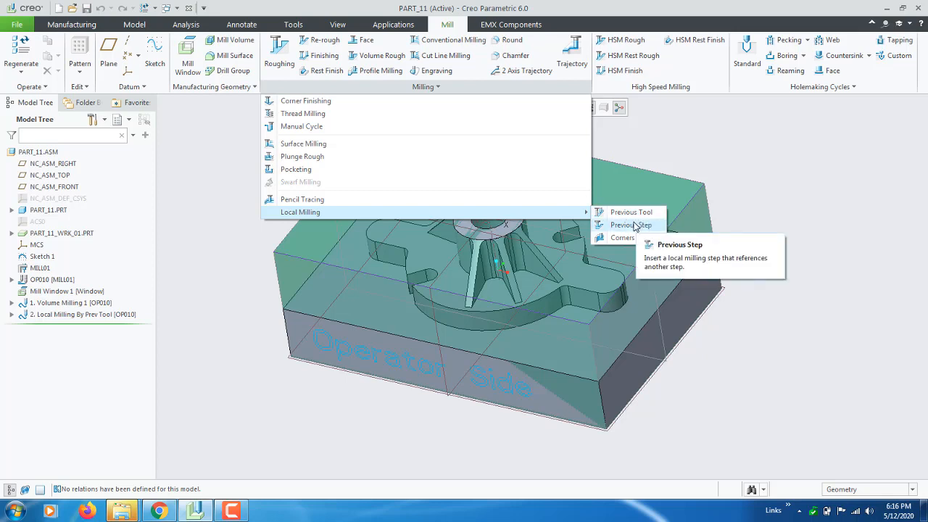
click(755, 210)
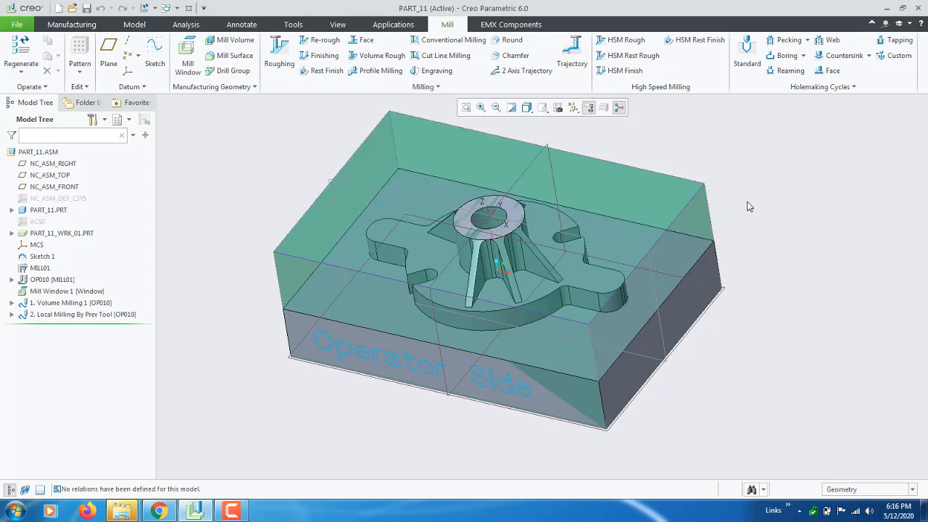
mouse_move(234, 302)
middle_down()
mouse_move(243, 322)
mouse_move(327, 368)
mouse_move(241, 371)
middle_up()
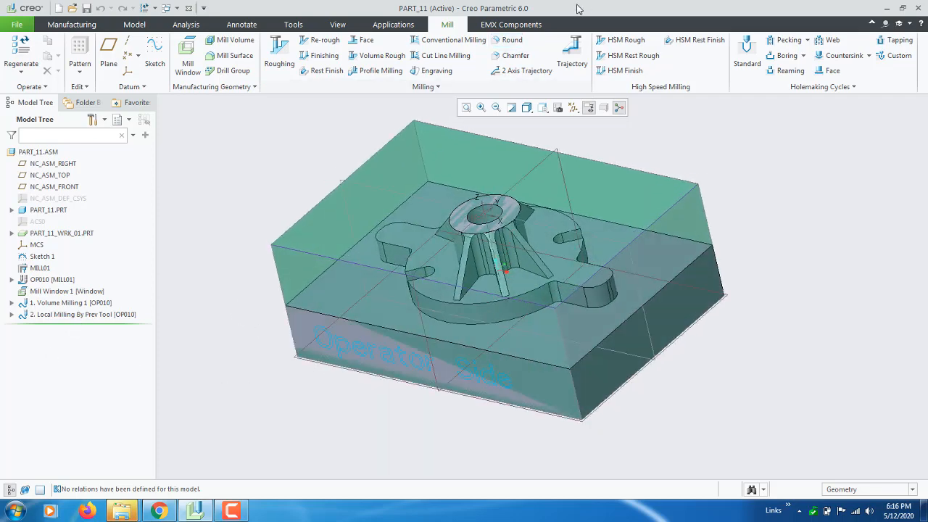
Hide the workpiece PART_11_WRK_01.PRT and Mill Window 1 so only the reference part is displayed
right_click(59, 232)
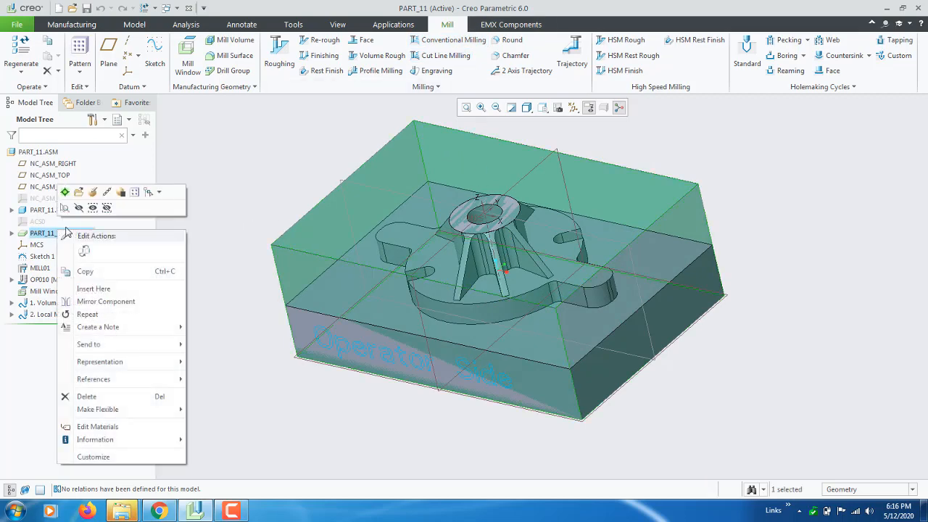
click(82, 206)
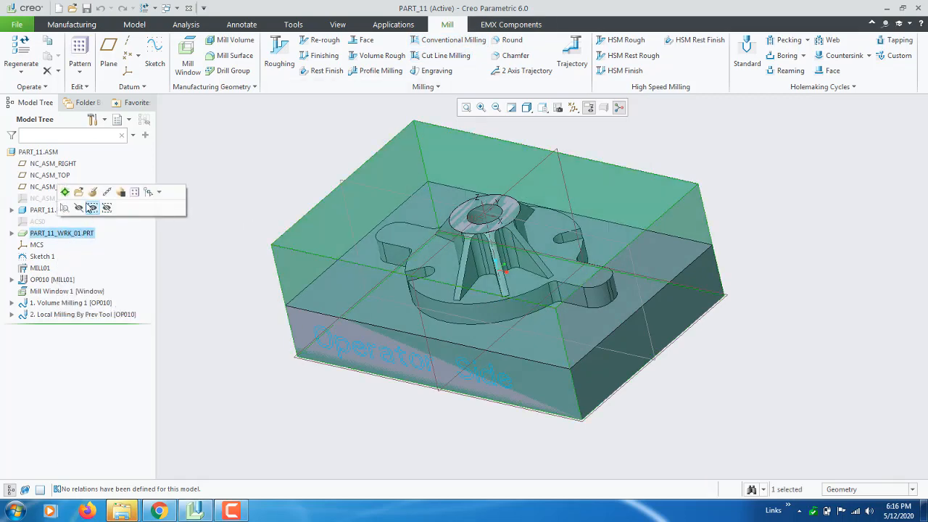
click(79, 208)
scroll(254, 234, down, 3)
scroll(288, 250, up, 2)
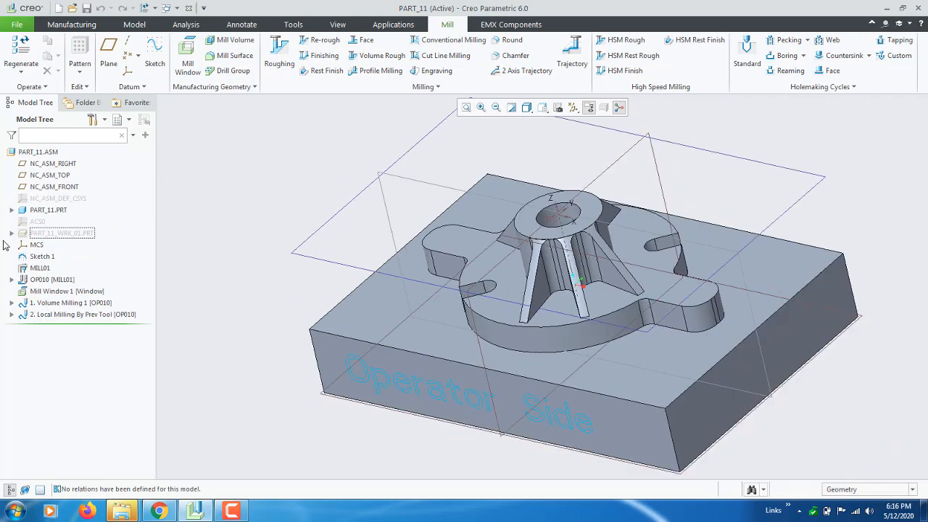
right_click(54, 297)
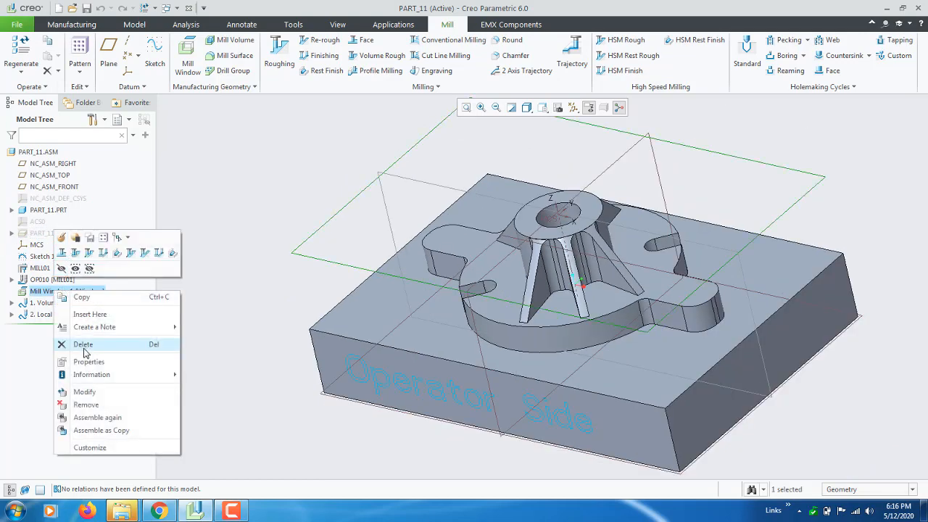
click(61, 268)
Turn off the display of all axes, points, coordinate systems, planes and annotations
mouse_move(289, 366)
middle_down()
mouse_move(294, 372)
mouse_move(439, 221)
middle_up()
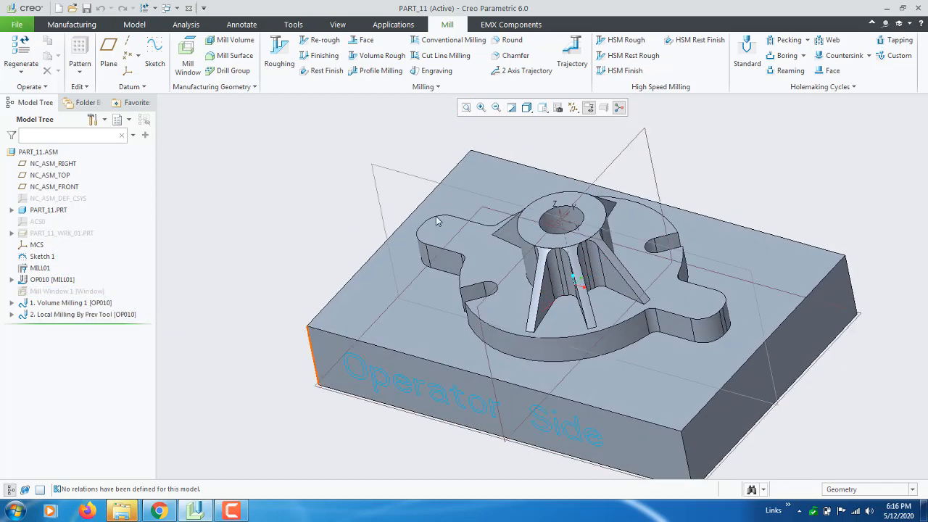
click(573, 107)
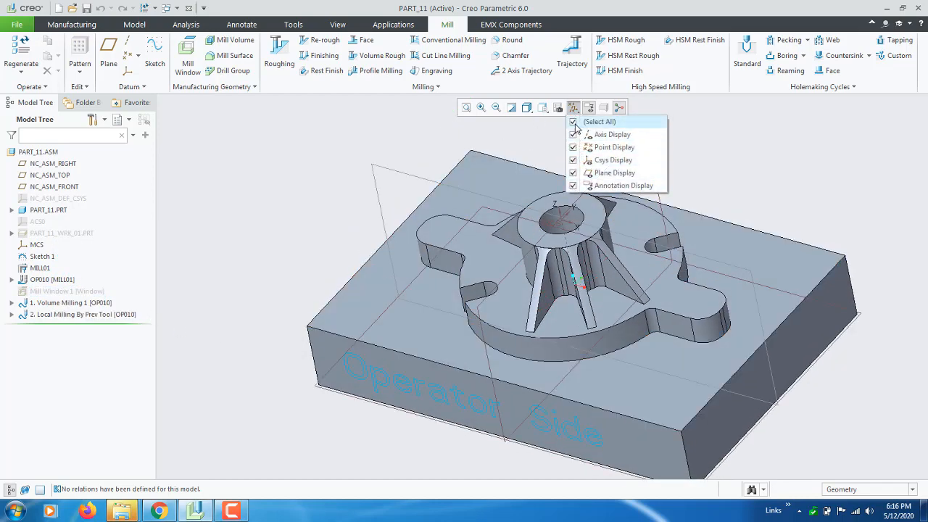
click(584, 122)
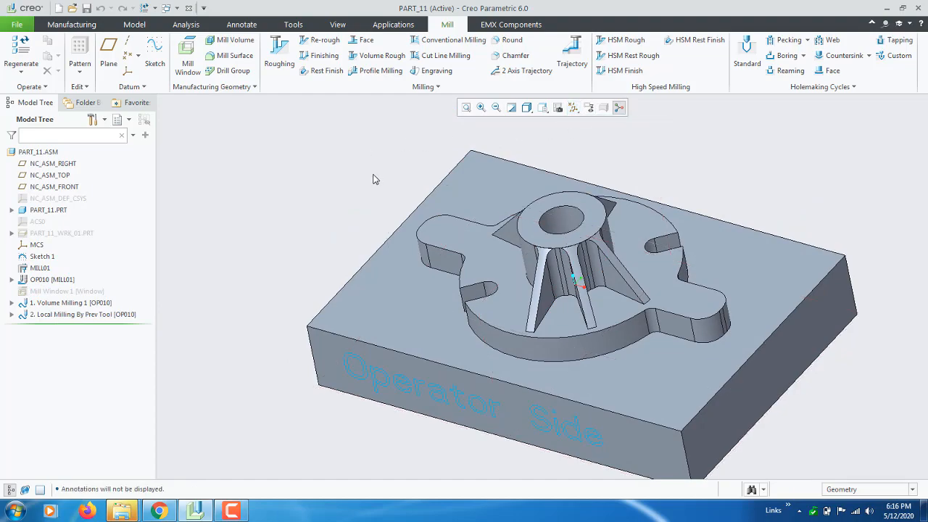
Inspect the part's horizontal surfaces by highlighting the boss's ring-shaped top face and the flat face around it
middle_drag(374, 171, 420, 251)
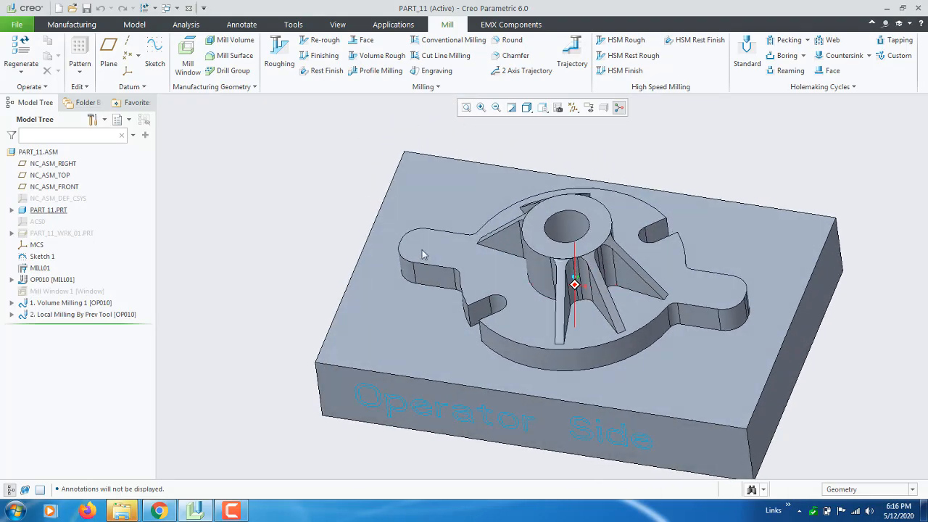
scroll(568, 218, up, 3)
click(513, 222)
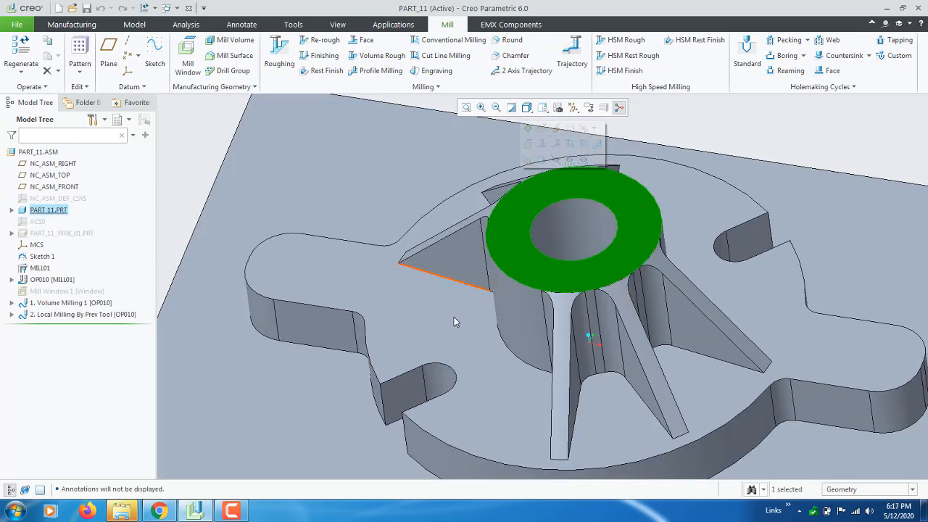
ctrl+click(258, 377)
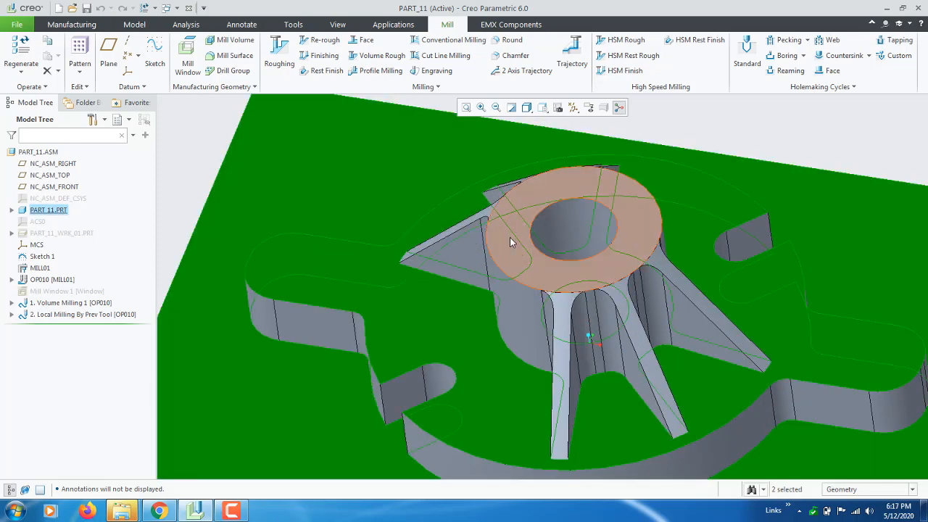
ctrl+click(510, 237)
scroll(511, 235, down, 3)
scroll(517, 237, down, 2)
mouse_move(518, 237)
middle_down()
mouse_move(562, 265)
mouse_move(511, 229)
middle_up()
click(162, 210)
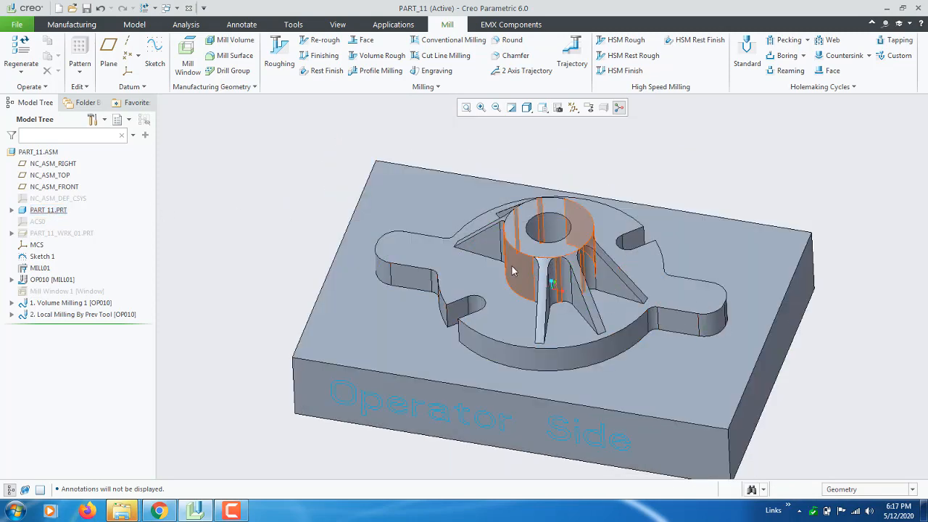
Inspect the steep walls by highlighting a rib's side face, its adjoining corner round and the boss's cylindrical face
middle_drag(564, 296, 505, 287)
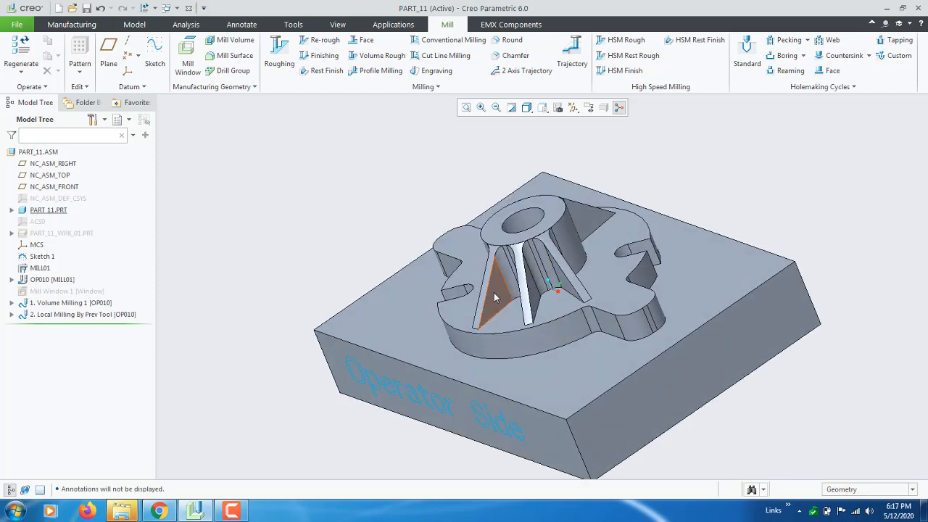
scroll(502, 277, up, 2)
click(499, 282)
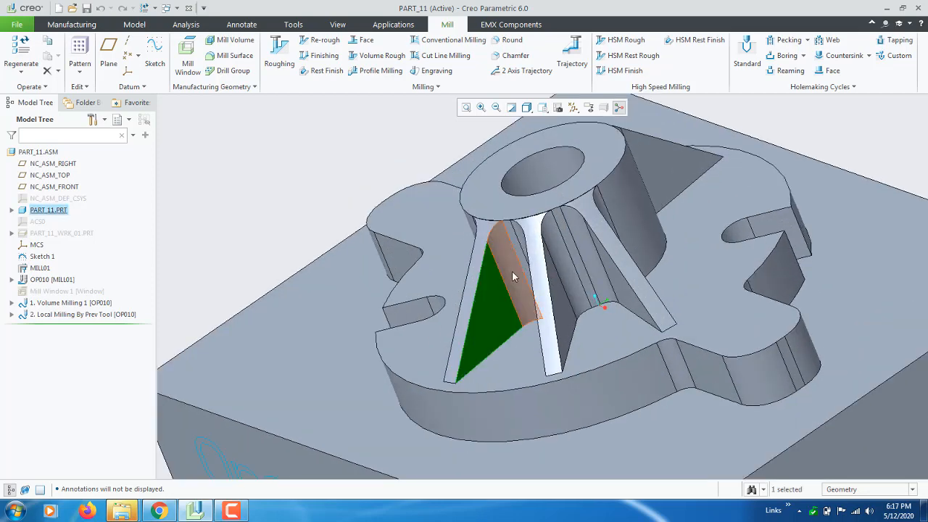
ctrl+click(517, 272)
middle_drag(518, 271, 533, 270)
scroll(541, 265, up, 3)
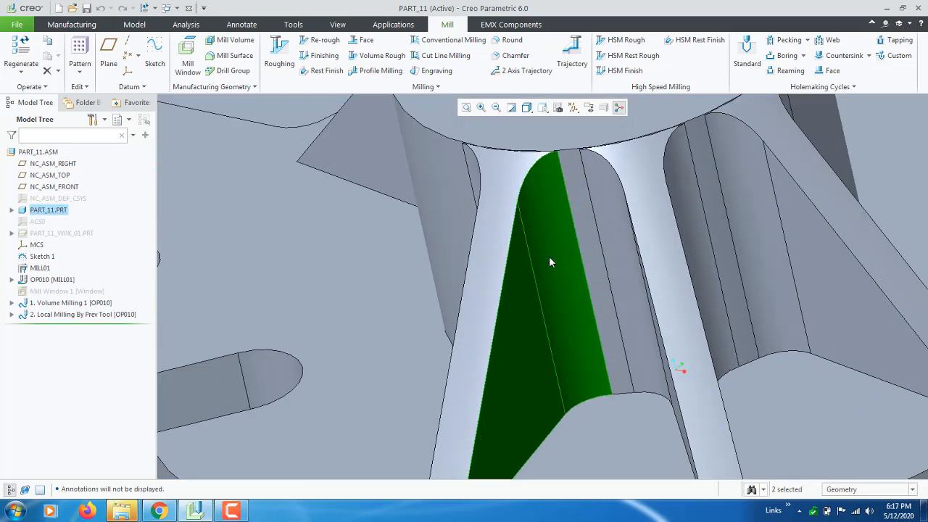
ctrl+click(583, 216)
scroll(537, 245, down, 3)
scroll(537, 242, down, 6)
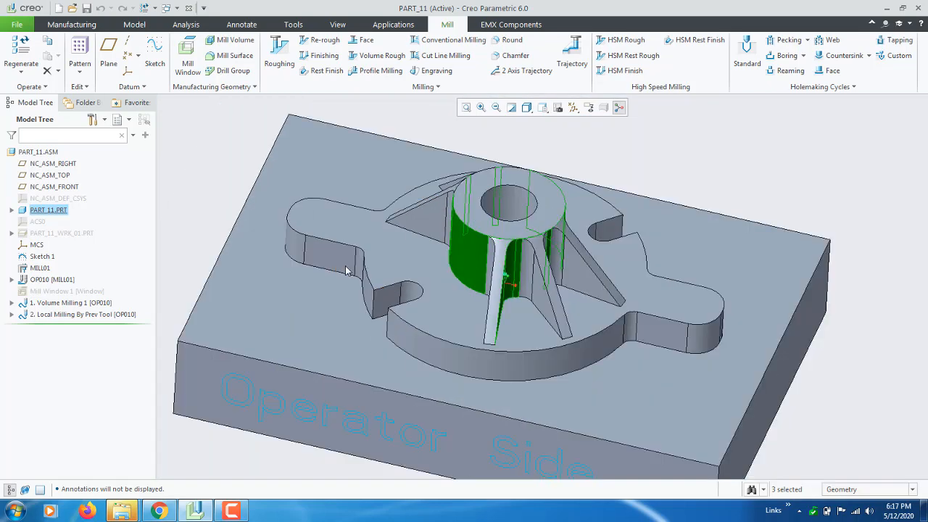
scroll(345, 266, down, 3)
click(222, 217)
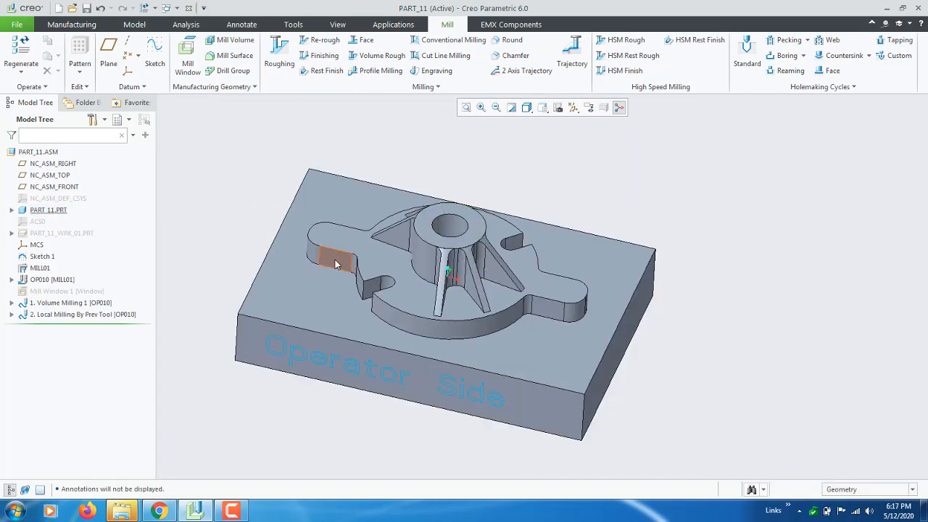
Examine the boss, the ribs and the narrow gaps between them from several viewing angles
mouse_move(336, 263)
middle_down()
mouse_move(317, 267)
mouse_move(335, 250)
middle_up()
scroll(340, 252, up, 4)
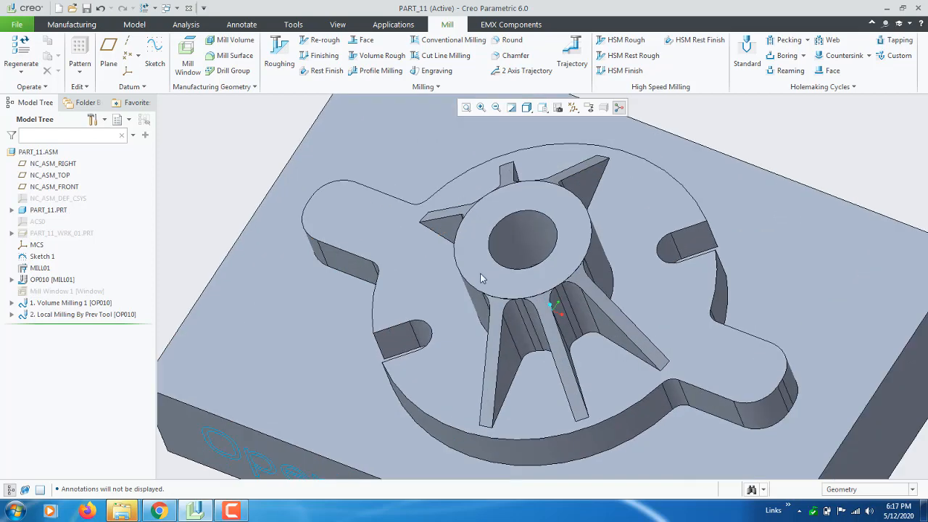
middle_drag(547, 232, 558, 297)
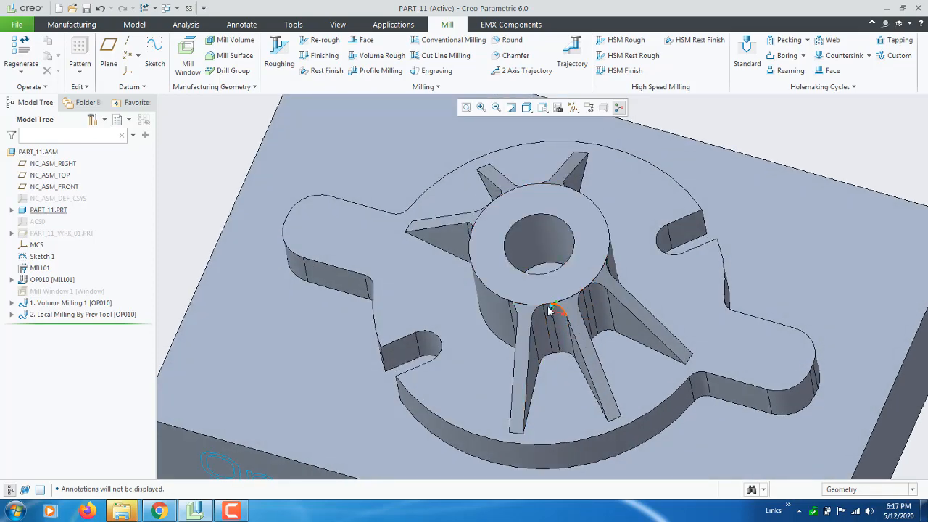
mouse_move(589, 327)
middle_down()
mouse_move(587, 353)
mouse_move(590, 343)
middle_up()
middle_drag(572, 256, 572, 222)
scroll(572, 222, up, 3)
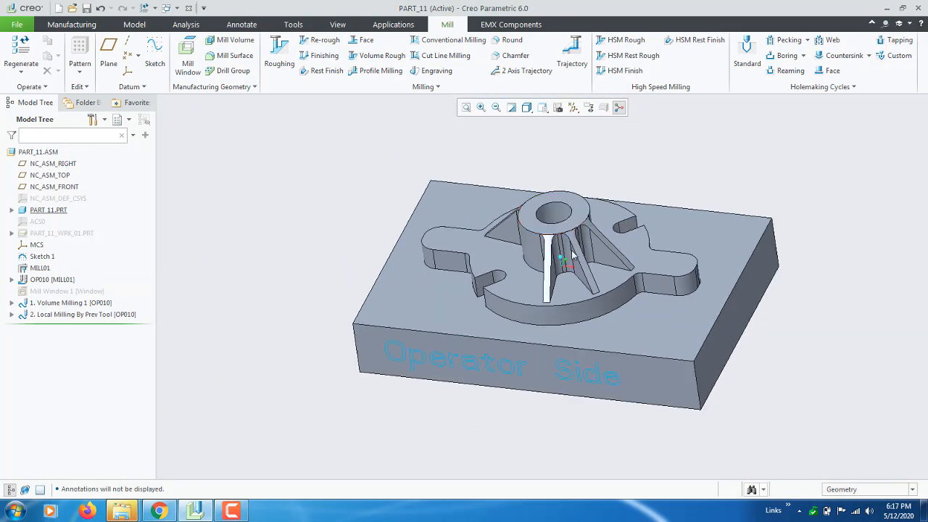
middle_drag(572, 254, 591, 239)
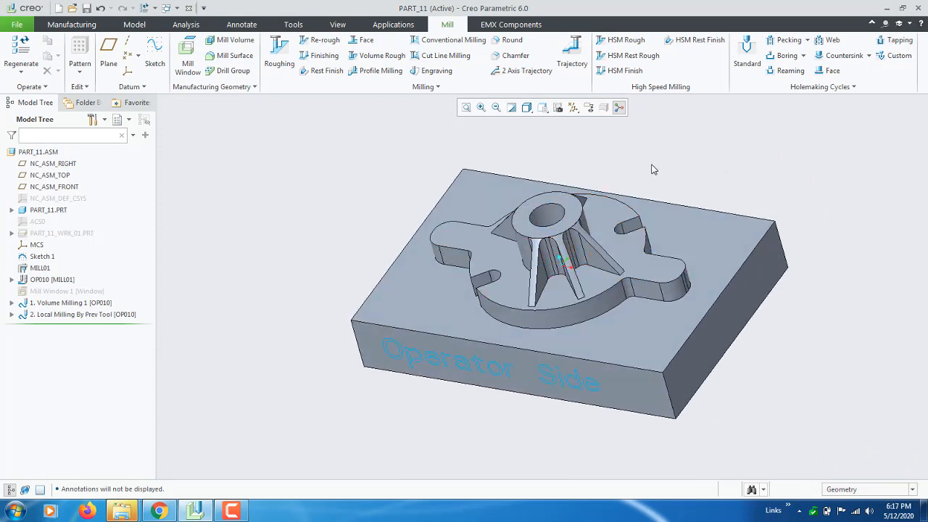
mouse_move(651, 169)
middle_down()
mouse_move(663, 162)
mouse_move(655, 172)
mouse_move(661, 164)
mouse_move(649, 167)
mouse_move(662, 174)
middle_up()
scroll(669, 200, down, 1)
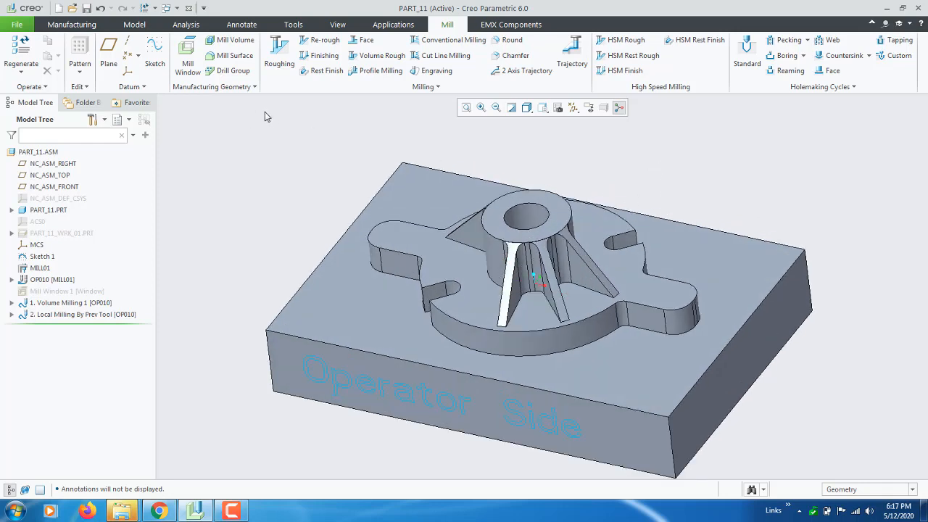
Measure the diameter of the corner round between the front rib and the central boss
scroll(518, 256, down, 3)
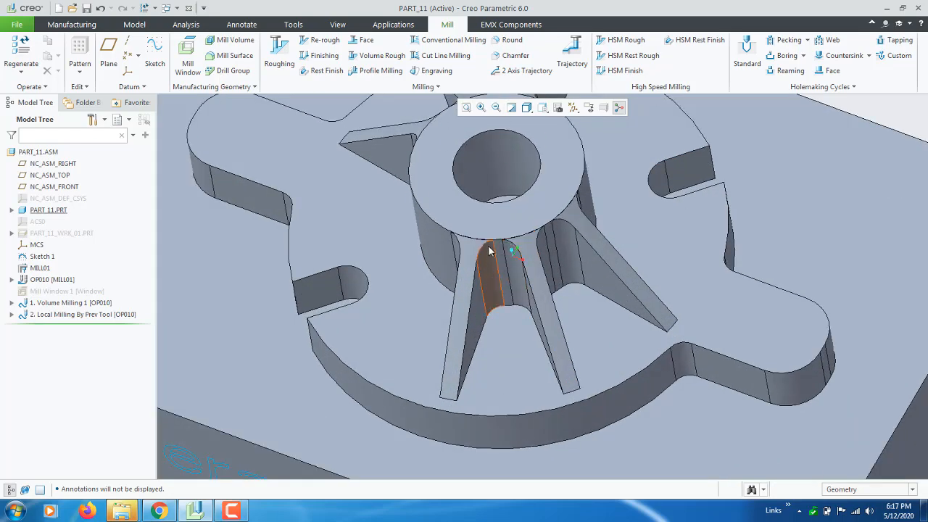
click(186, 24)
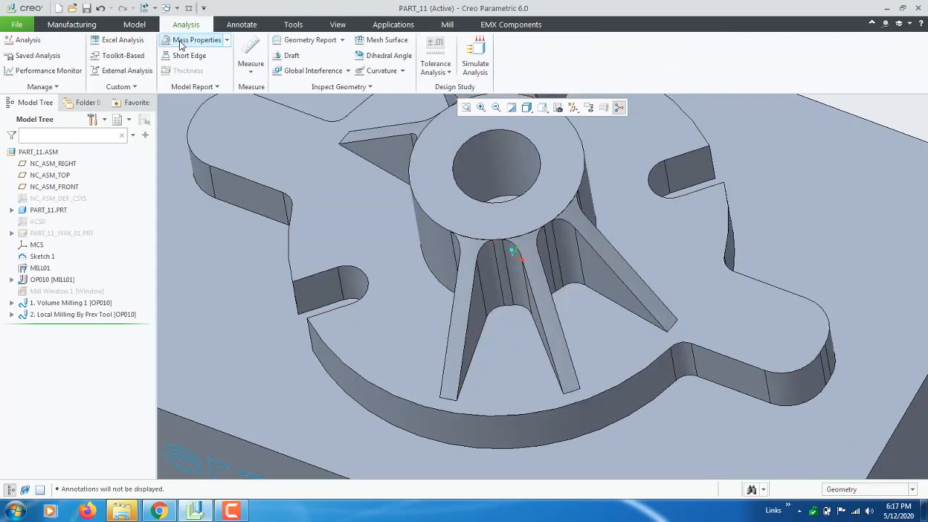
click(251, 67)
click(272, 137)
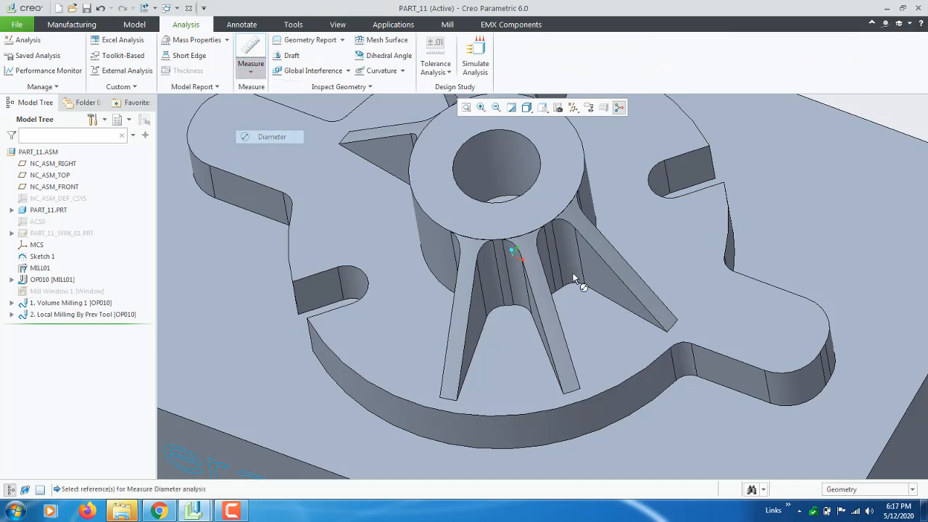
click(491, 273)
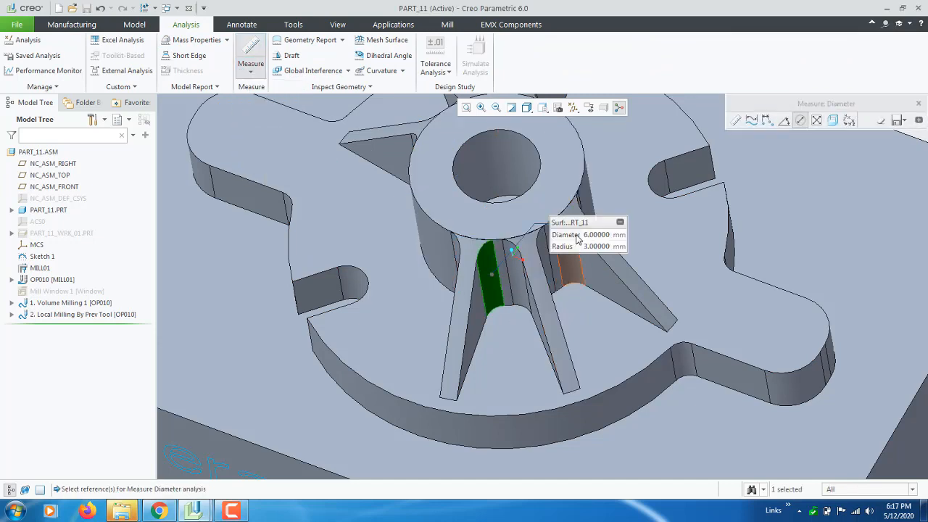
click(918, 107)
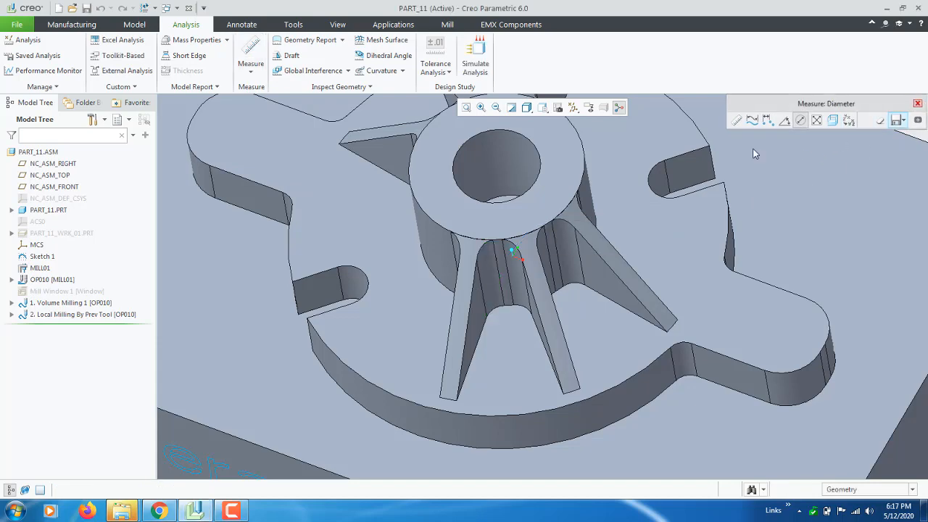
Restore the model's default orientation and return to the manufacturing commands
key(ctrl+d)
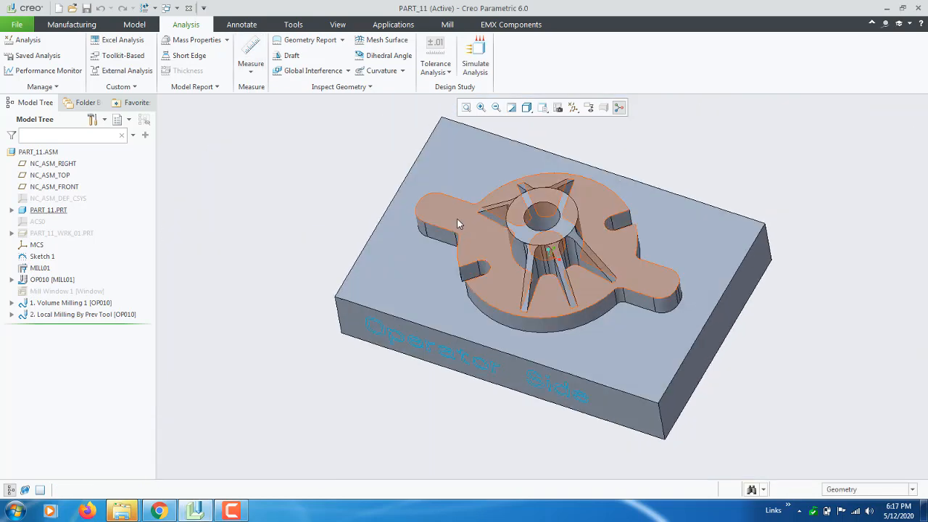
click(79, 26)
scroll(220, 203, down, 2)
scroll(301, 314, up, 2)
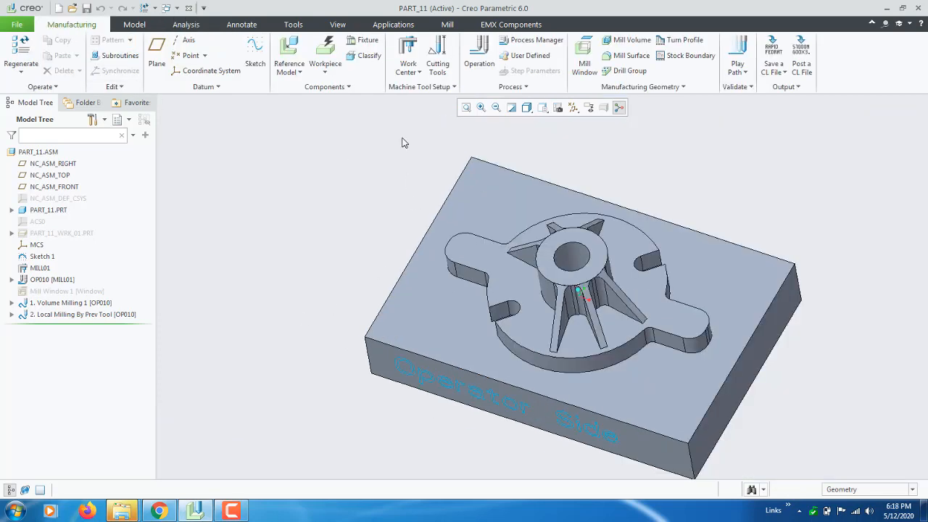
Start a Volume Rough milling sequence and assign it tool 01 : 16EM
click(447, 25)
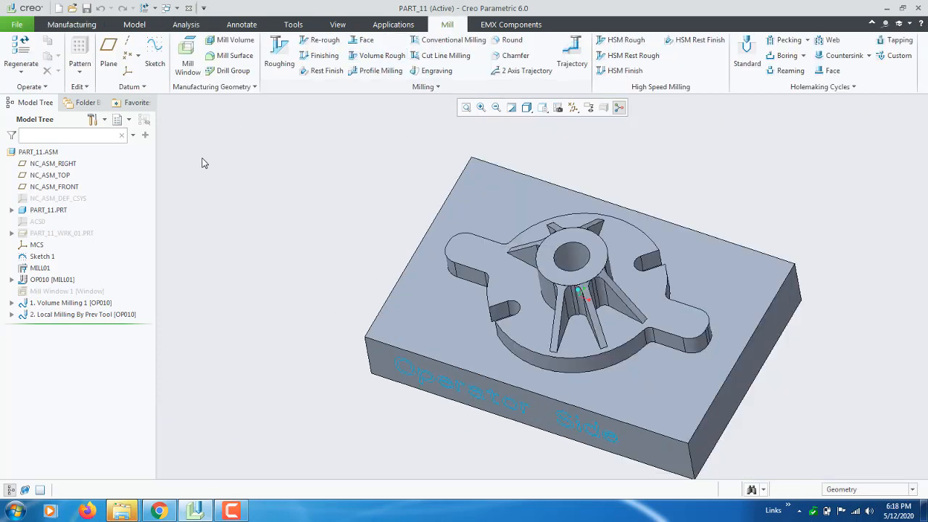
click(400, 90)
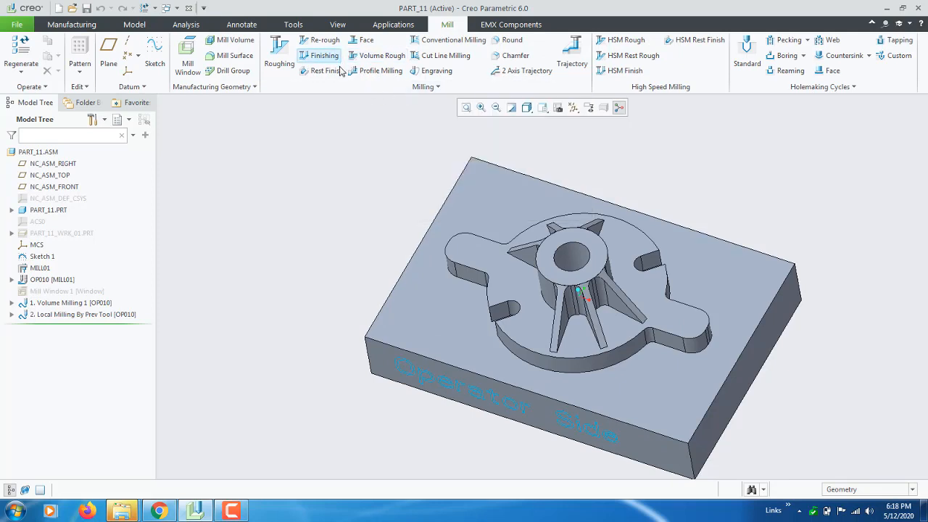
click(382, 89)
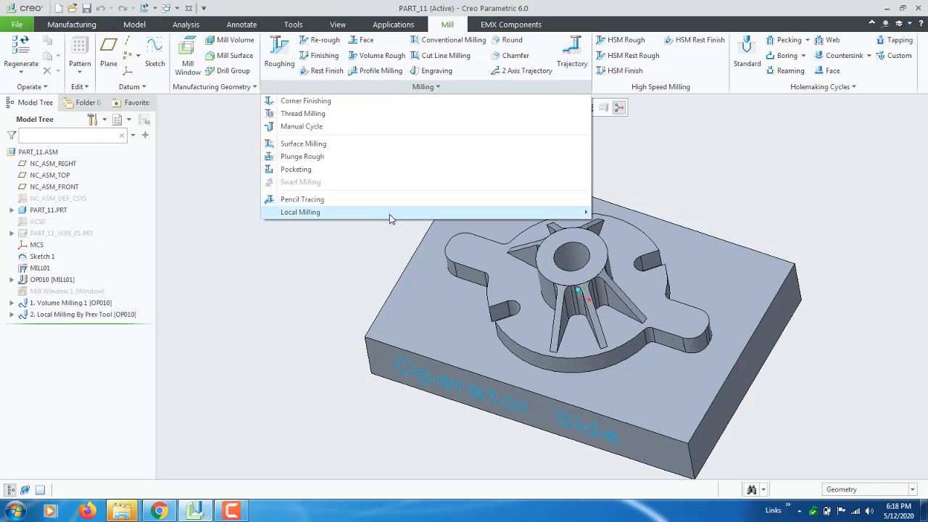
mouse_move(393, 216)
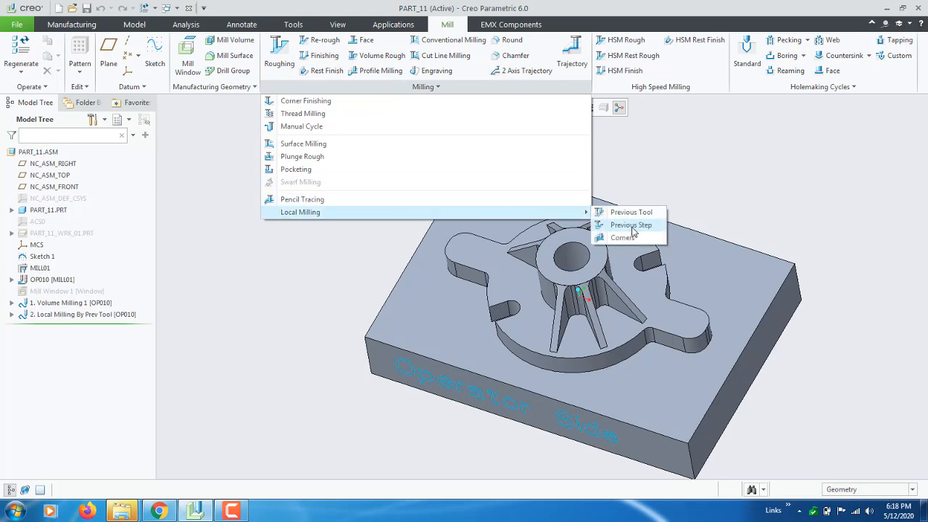
click(335, 251)
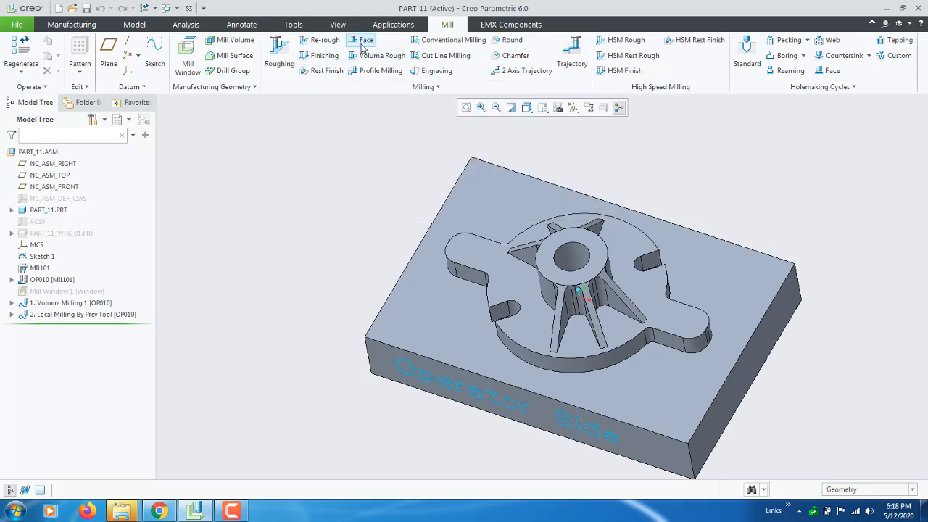
click(376, 55)
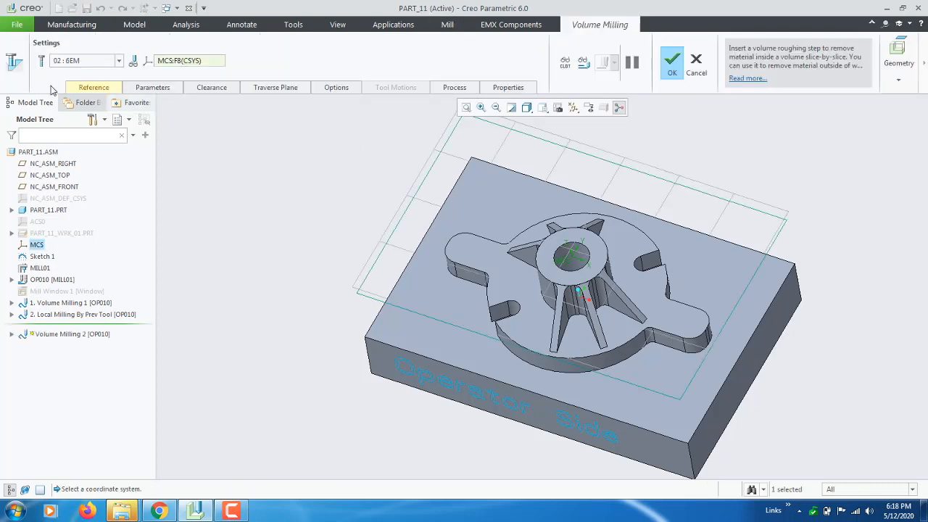
click(93, 63)
click(86, 71)
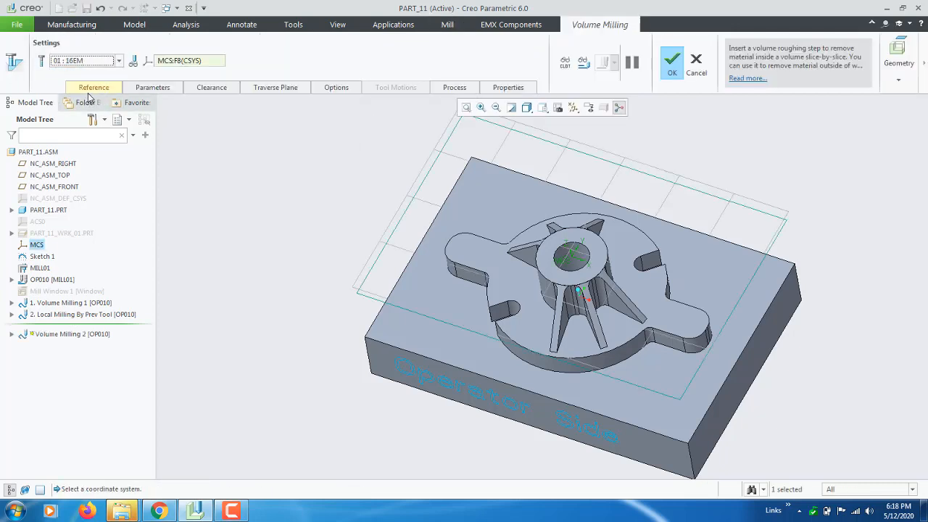
Show the hidden Mill Window 1 while defining the volume milling references
click(93, 91)
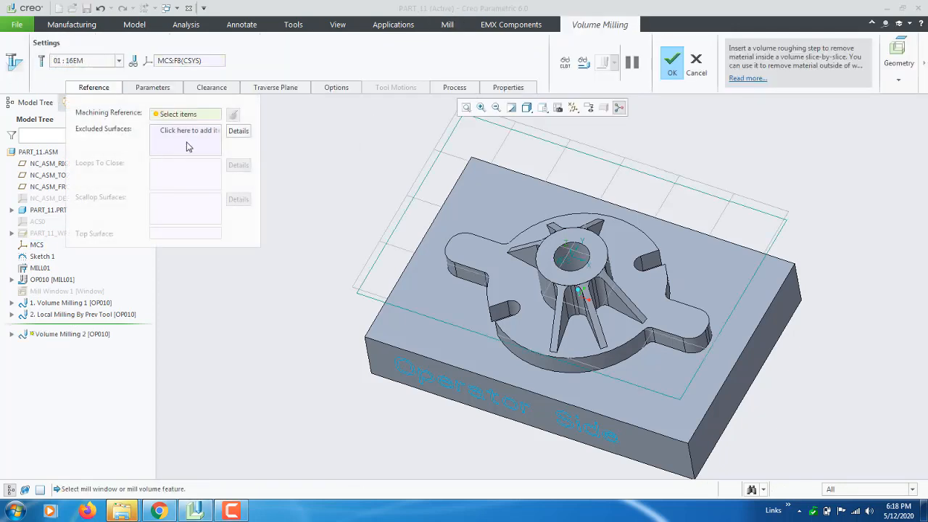
click(194, 138)
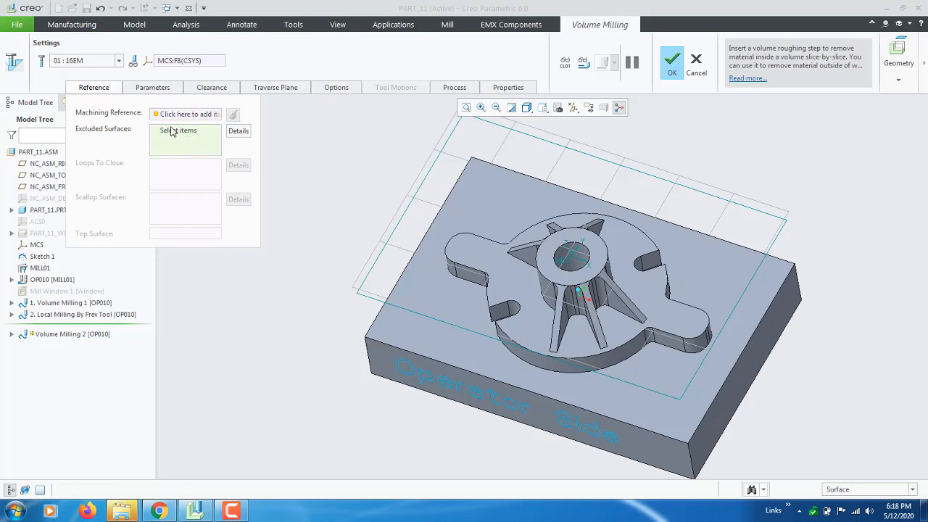
scroll(389, 218, down, 2)
click(64, 291)
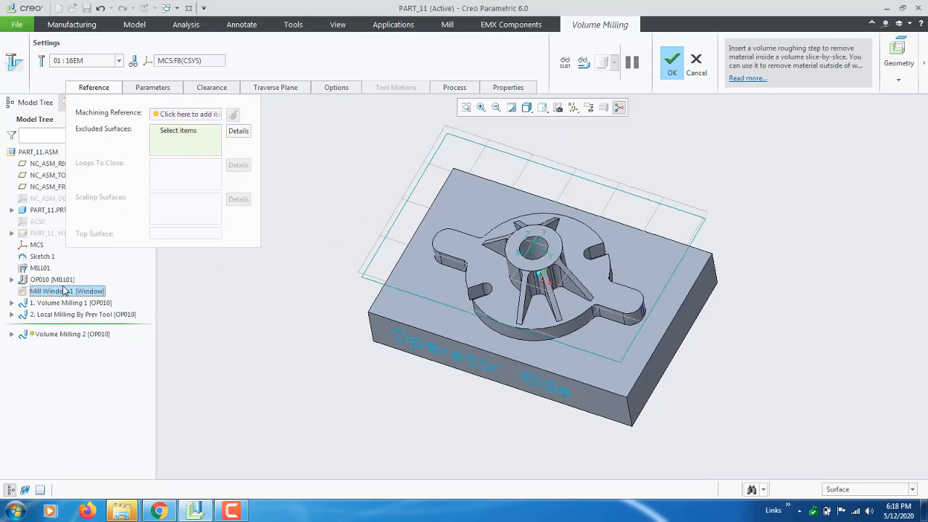
right_click(76, 293)
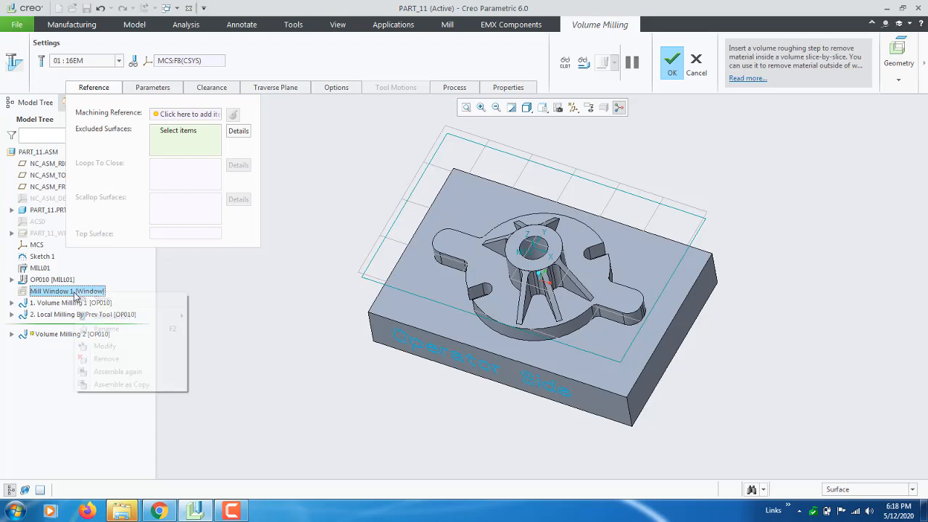
click(100, 301)
scroll(334, 287, up, 1)
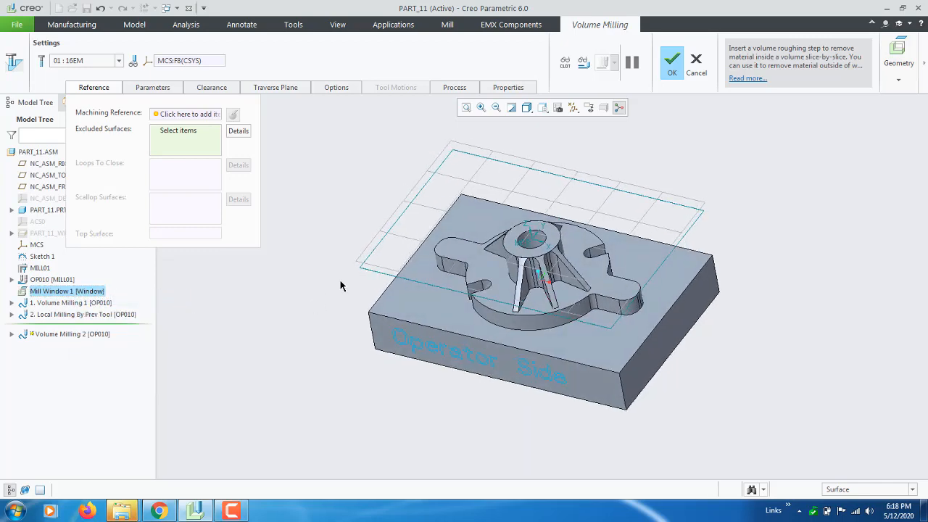
Set Mill Window 1 as the machining reference and its operator-side edge as the approach wall chain
scroll(397, 279, up, 2)
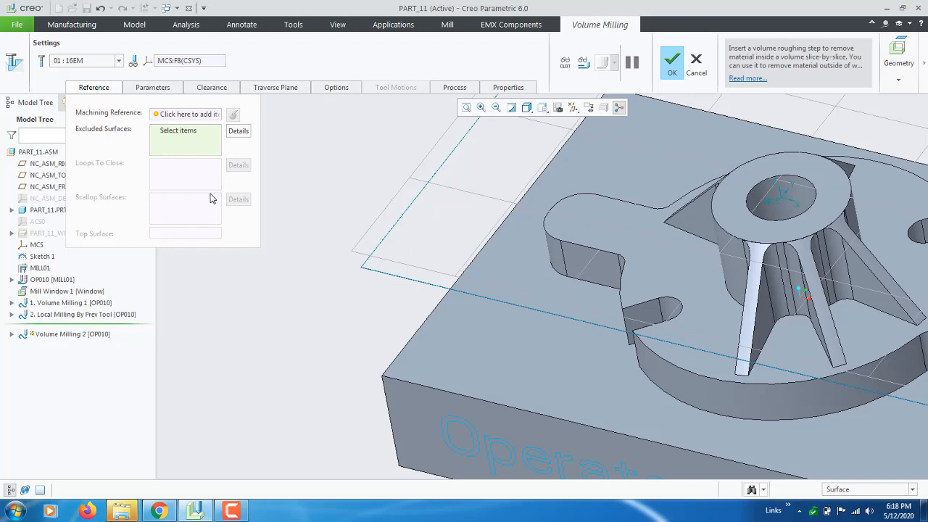
click(195, 114)
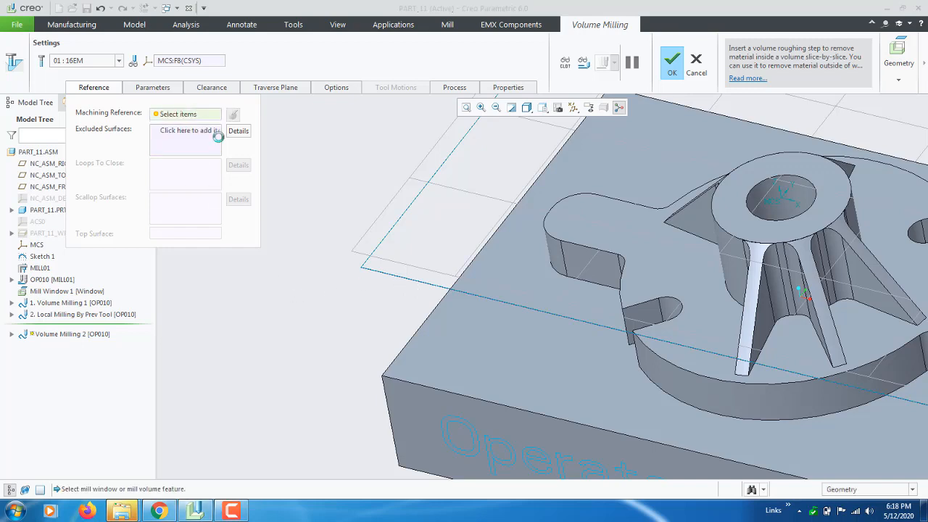
click(386, 279)
key(ctrl+d)
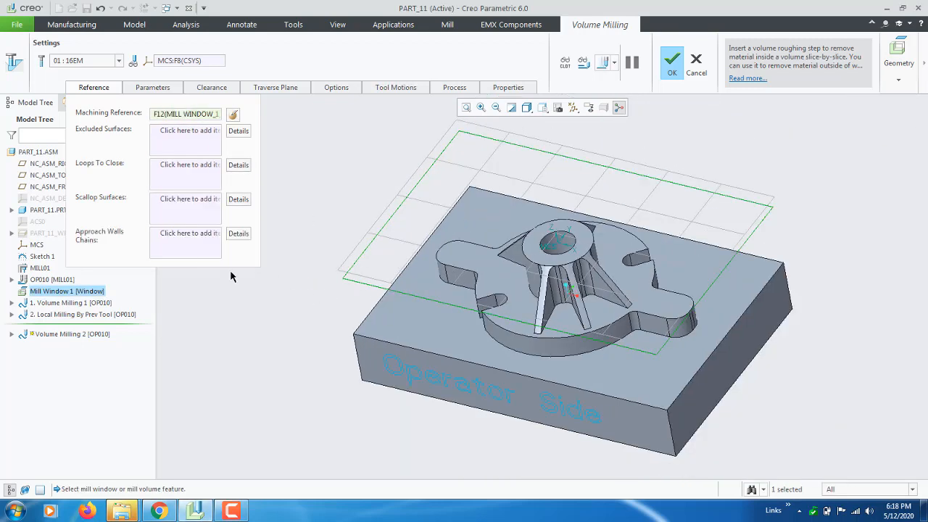
click(383, 289)
middle_drag(338, 382, 338, 399)
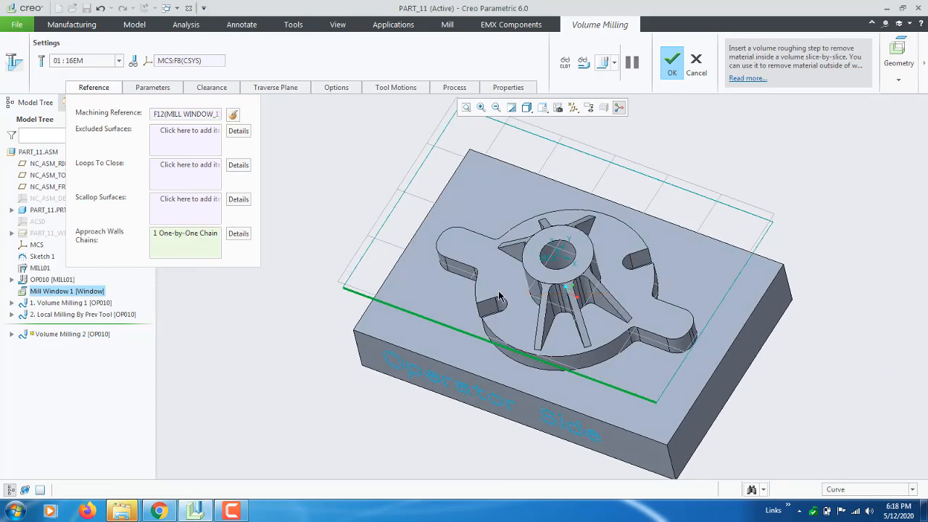
middle_drag(497, 280, 497, 259)
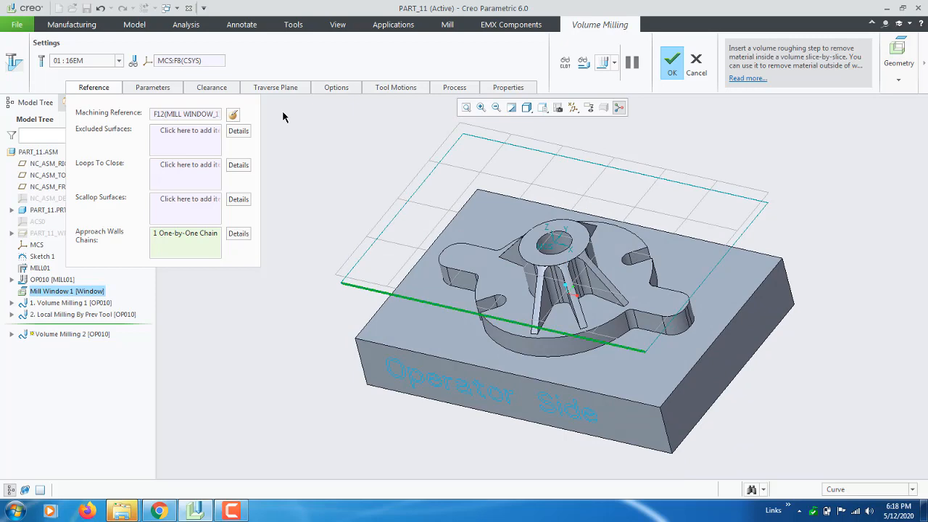
Edit the Volume Milling 2 parameters, setting CUT_FEED to 1200 and ARC_FEED to 2000
click(152, 88)
click(248, 396)
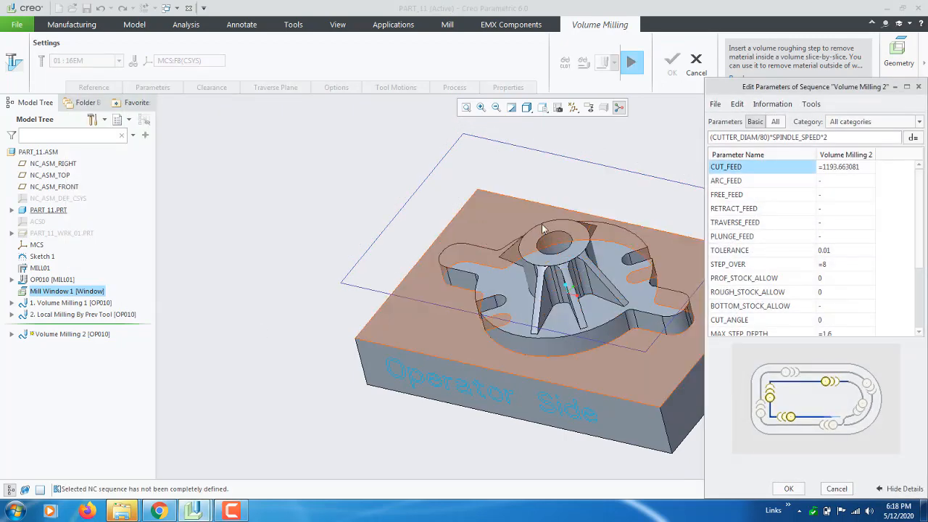
drag(797, 92, 207, 43)
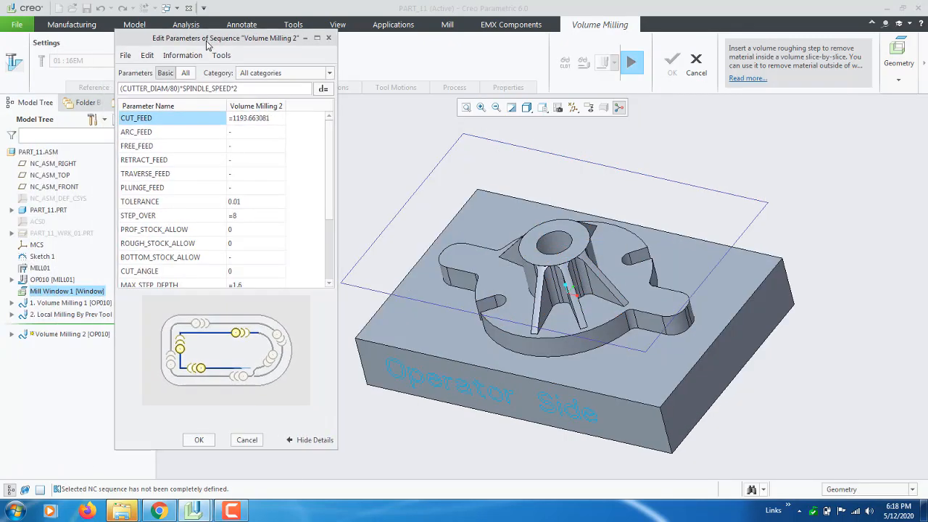
click(266, 119)
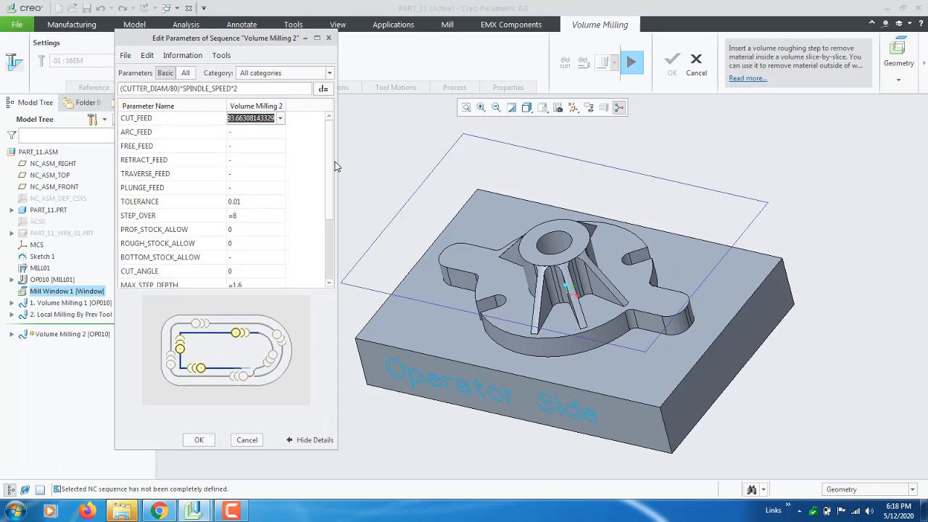
text(1200)
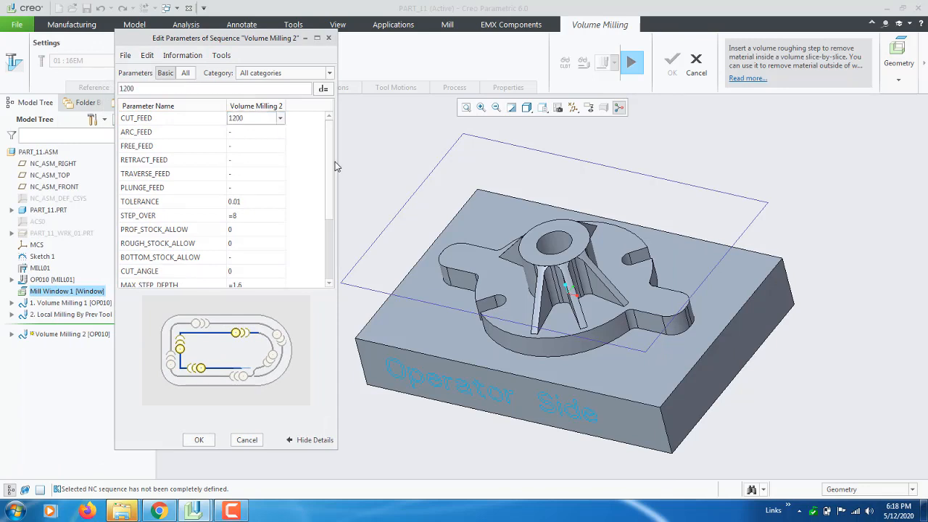
key(Return)
key(Return)
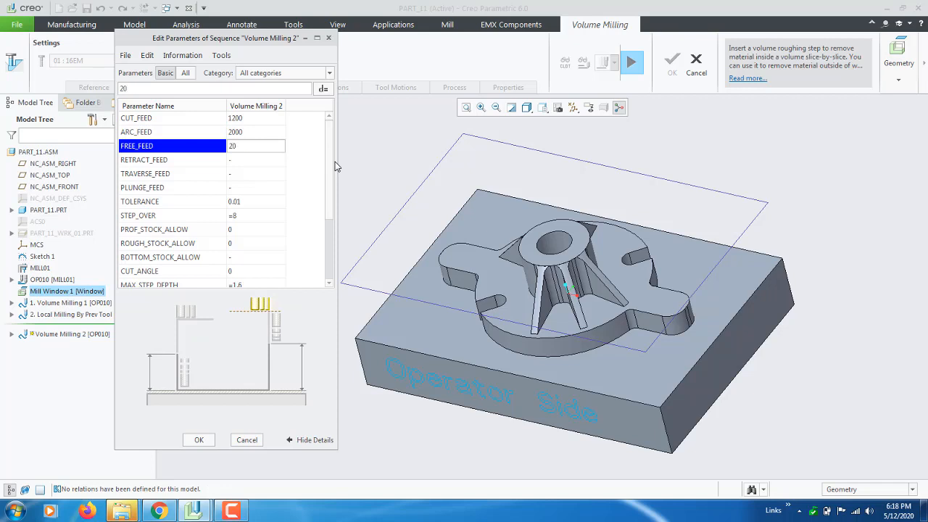
Set FREE_FEED, RETRACT_FEED and TRAVERSE_FEED to 2000 and PLUNGE_FEED to 200
key(Return)
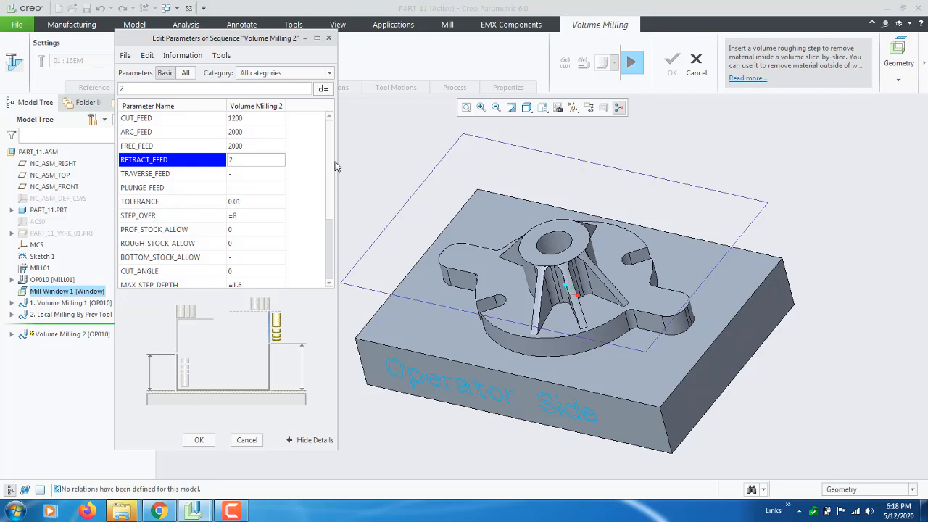
key(Return)
text(2000)
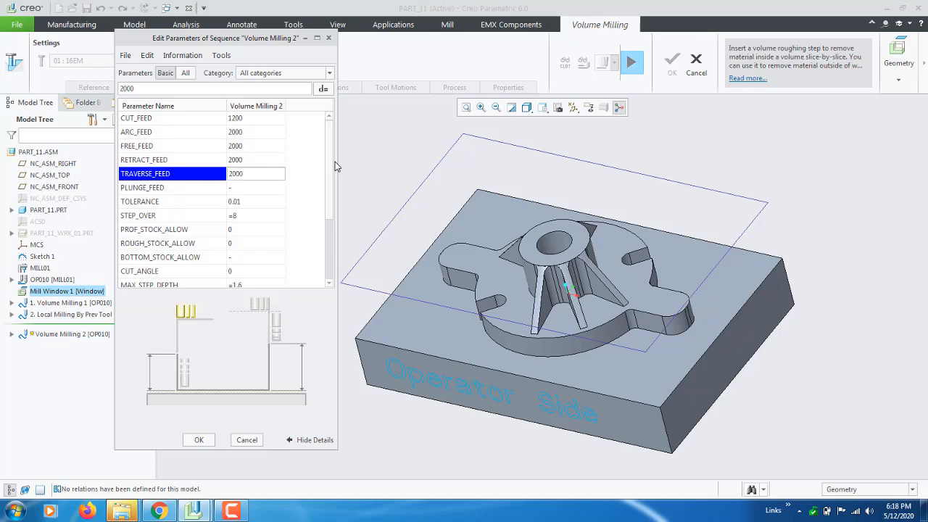
key(Return)
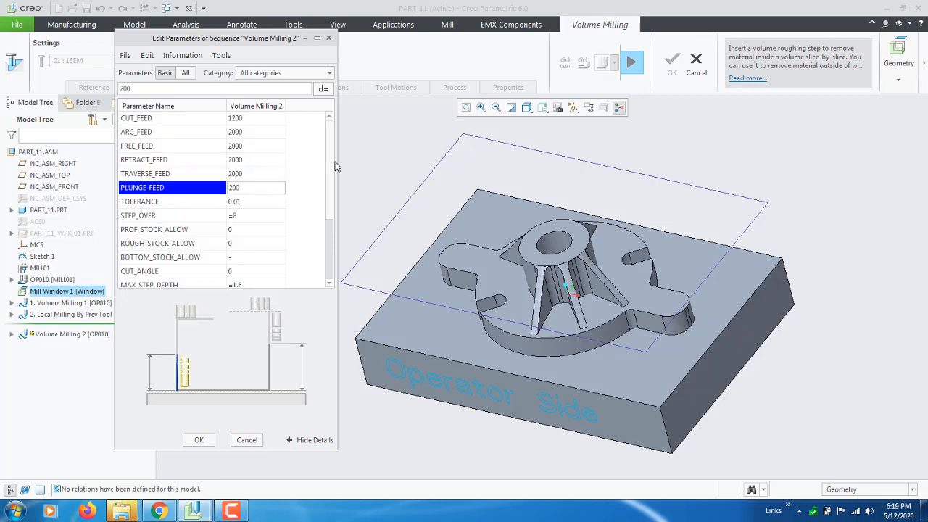
key(Return)
key(Return)
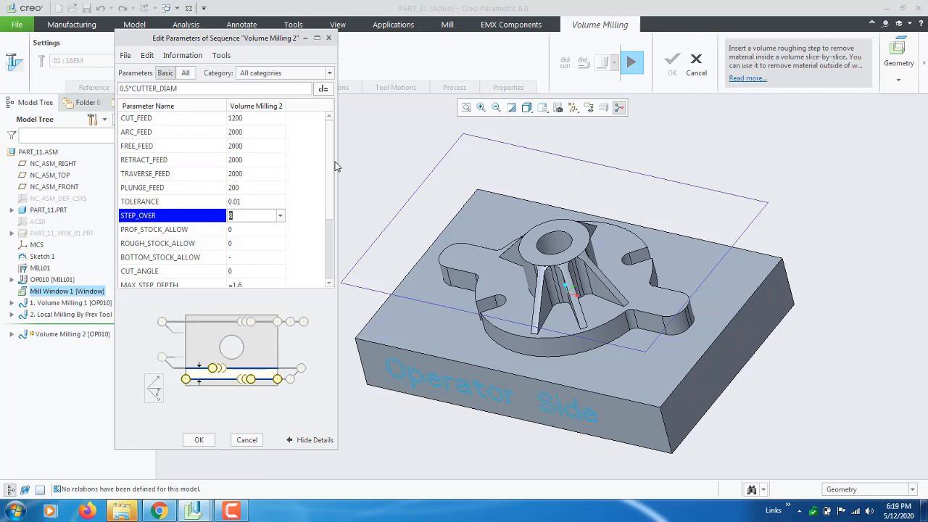
Set STEP_OVER to 7, PROF_STOCK_ALLOW and ROUGH_STOCK_ALLOW to 0.5, and BOTTOM_STOCK_ALLOW to -0.5
text(7)
key(Return)
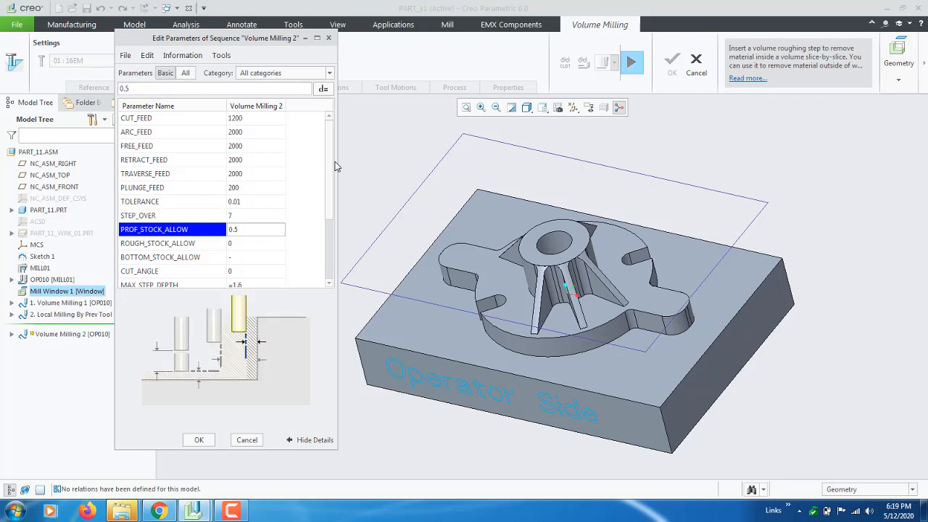
key(Return)
key(Return)
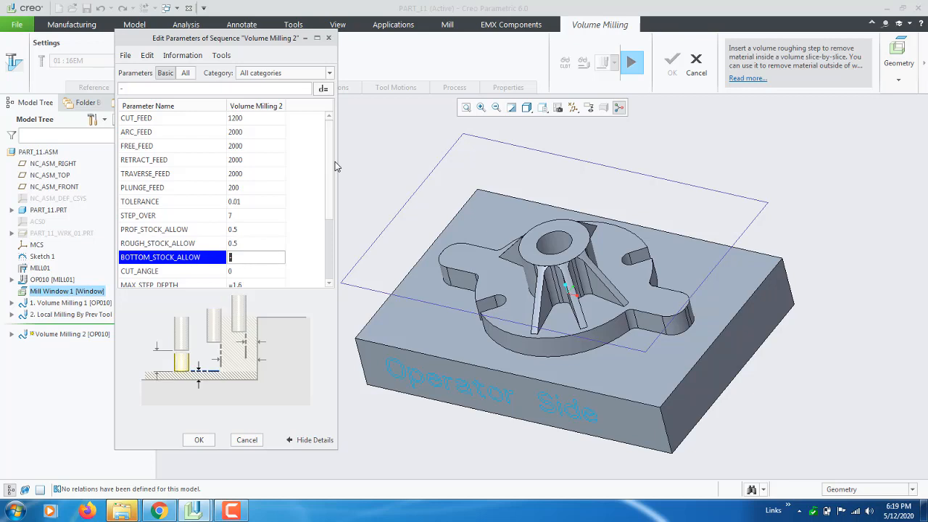
text(-.5)
Set MAX_STEP_DEPTH to 1 for the volume milling sequence
key(Return)
key(Return)
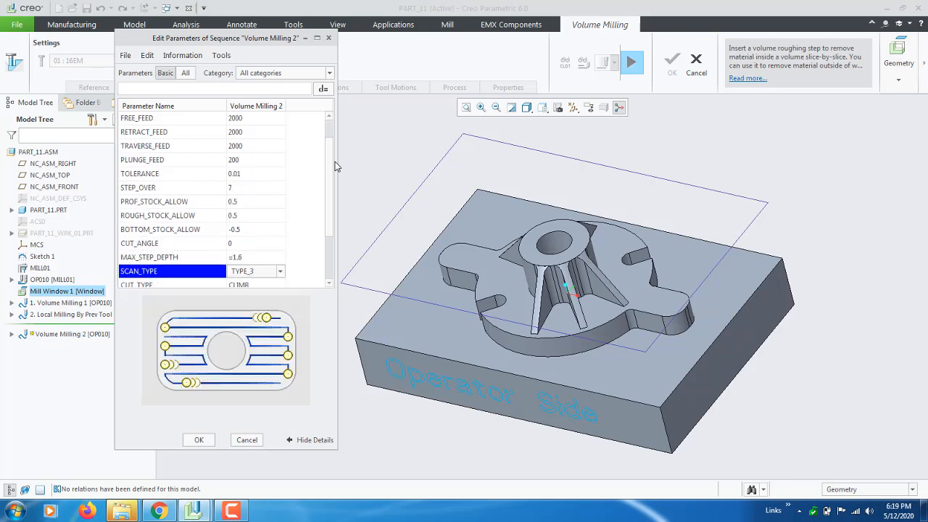
key(Return)
key(Up)
key(Up)
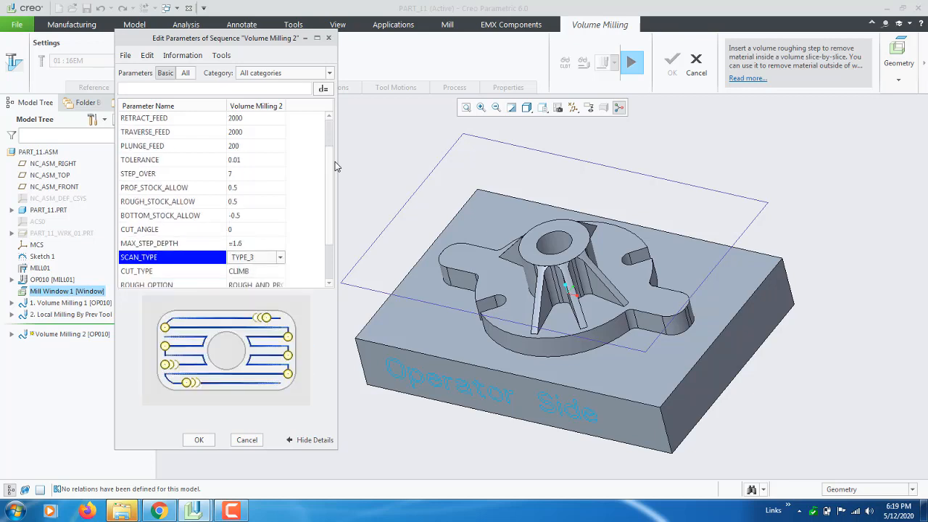
text(1)
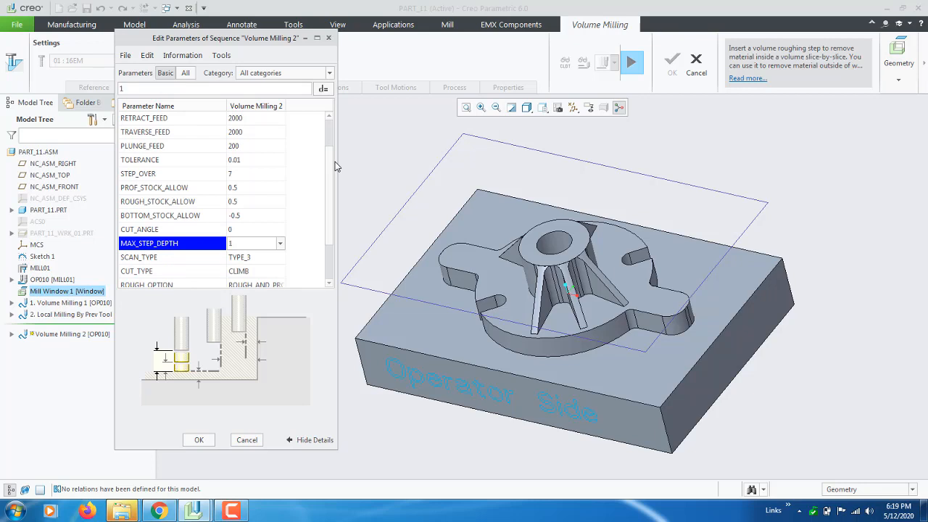
key(Return)
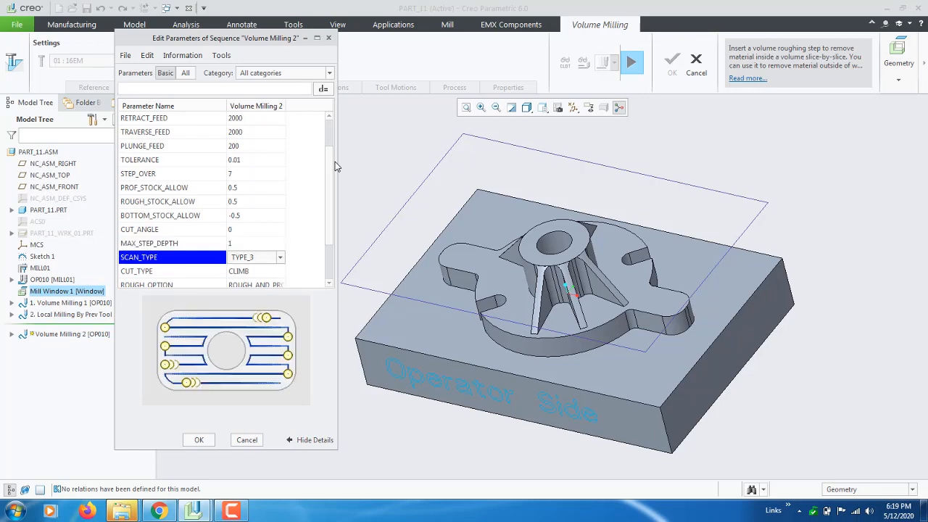
Set CLEAR_DIST to 10 in the volume milling parameters
scroll(254, 240, down, 2)
click(254, 243)
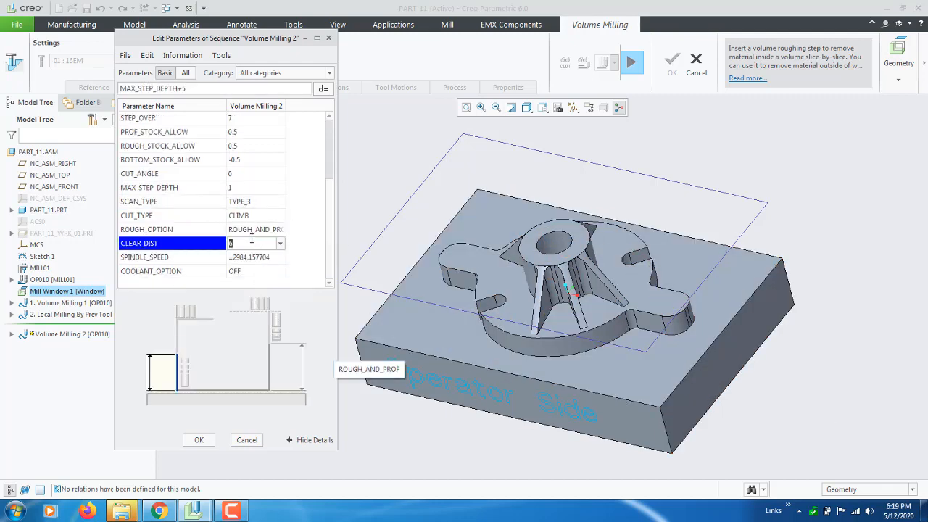
text(10)
key(Return)
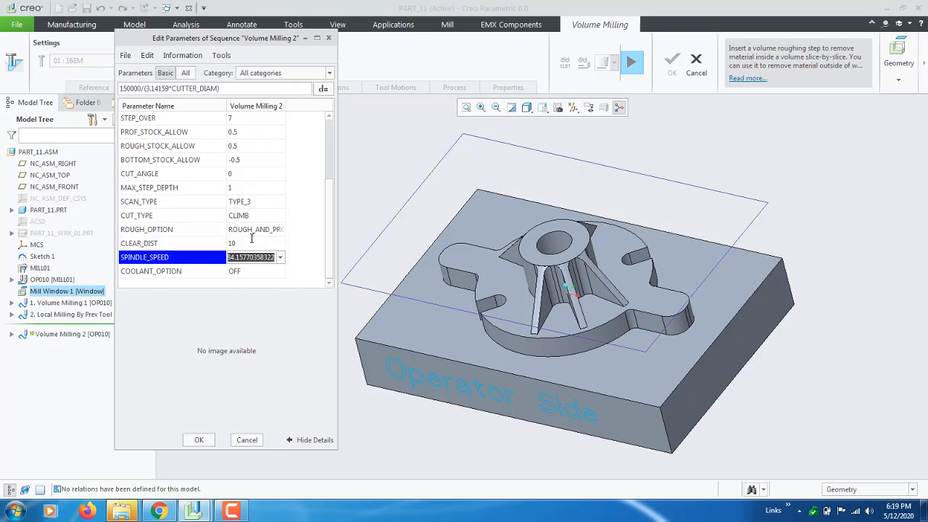
Set SPINDLE_SPEED to 3000 in place of the cutter-diameter formula and accept the sequence parameters
click(280, 257)
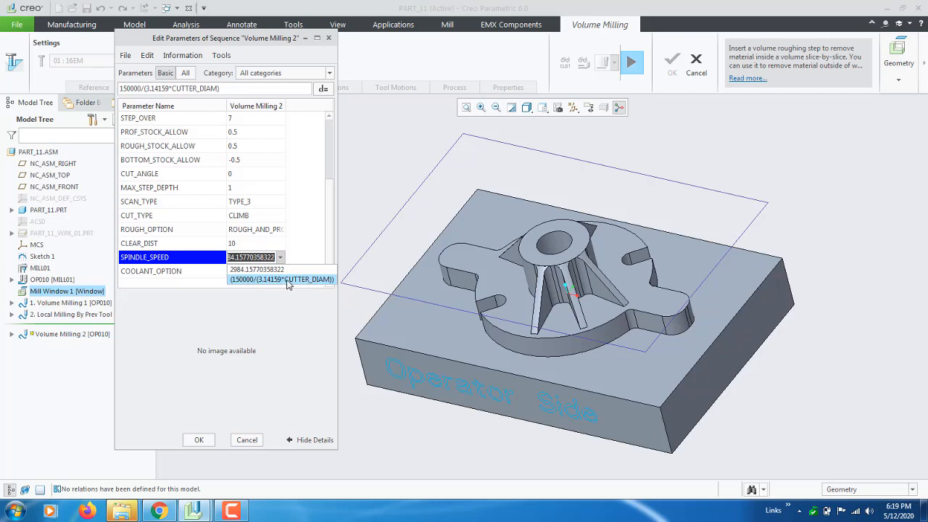
click(250, 267)
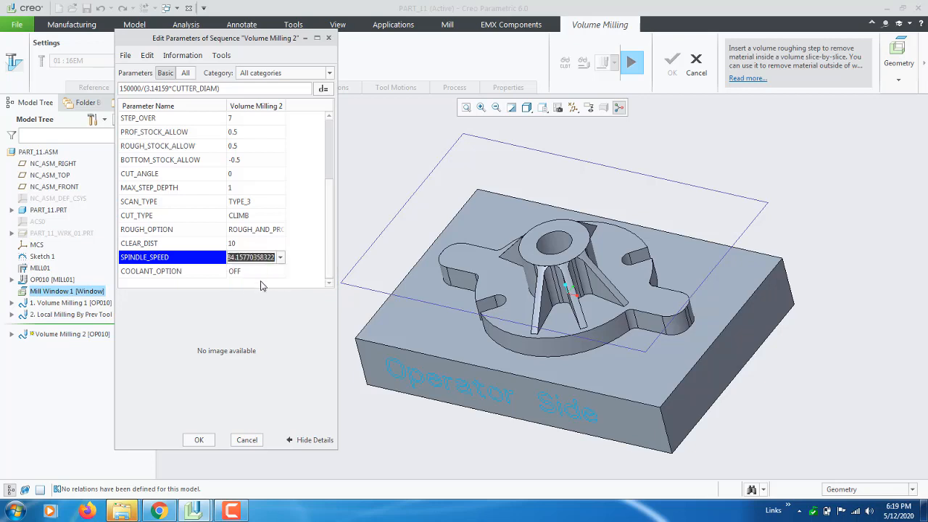
click(280, 259)
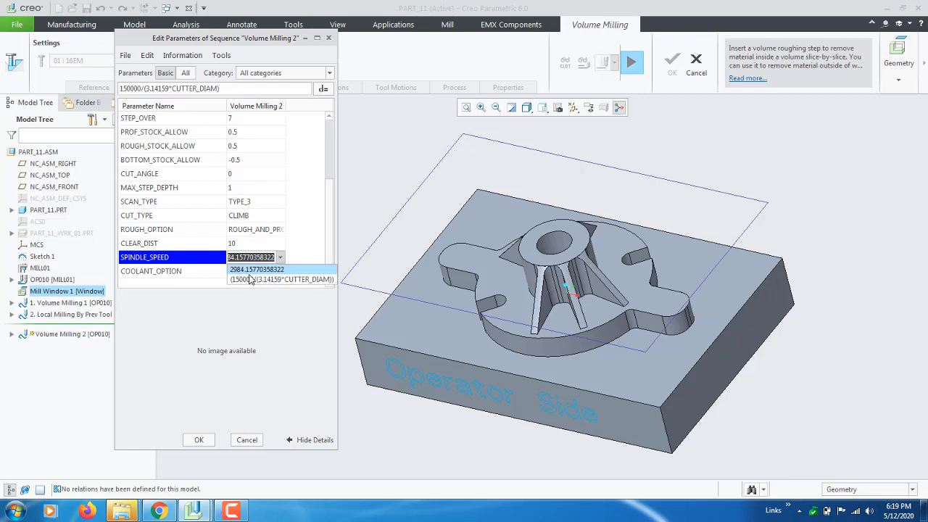
click(251, 262)
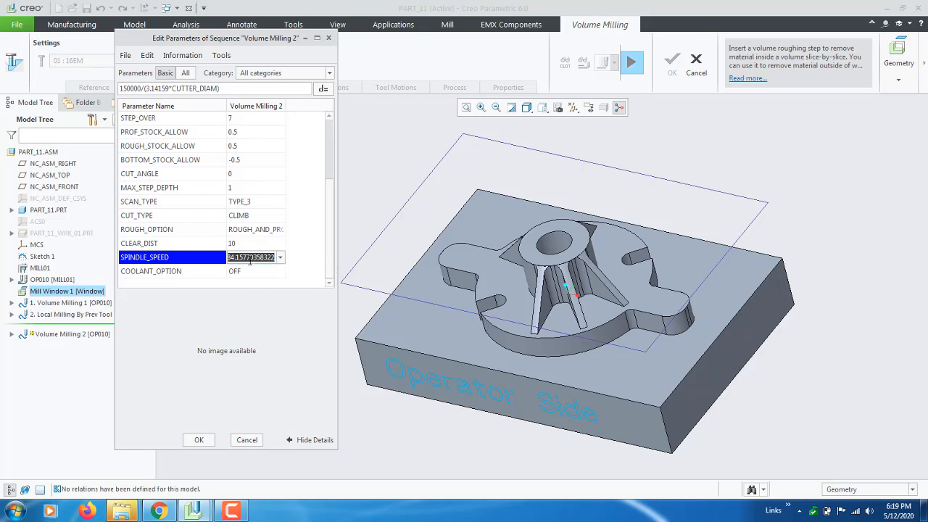
text(3000)
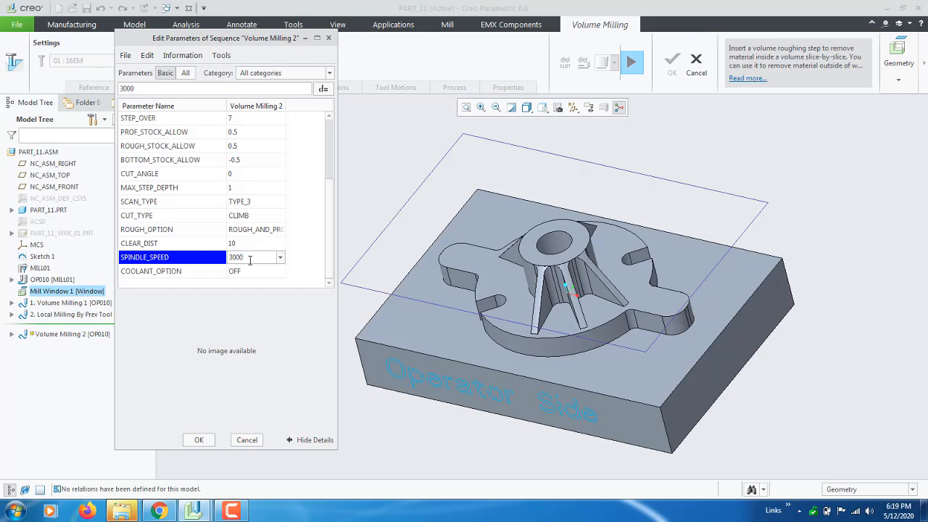
click(379, 206)
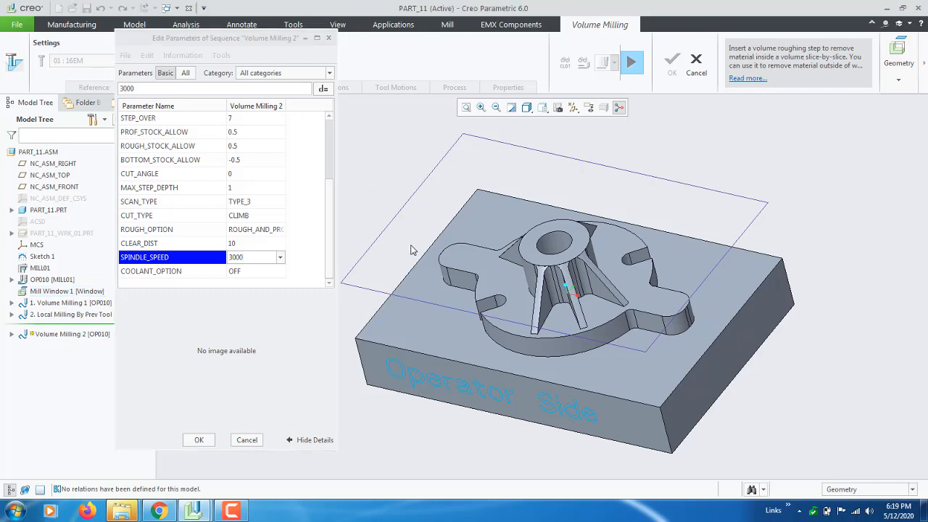
click(196, 440)
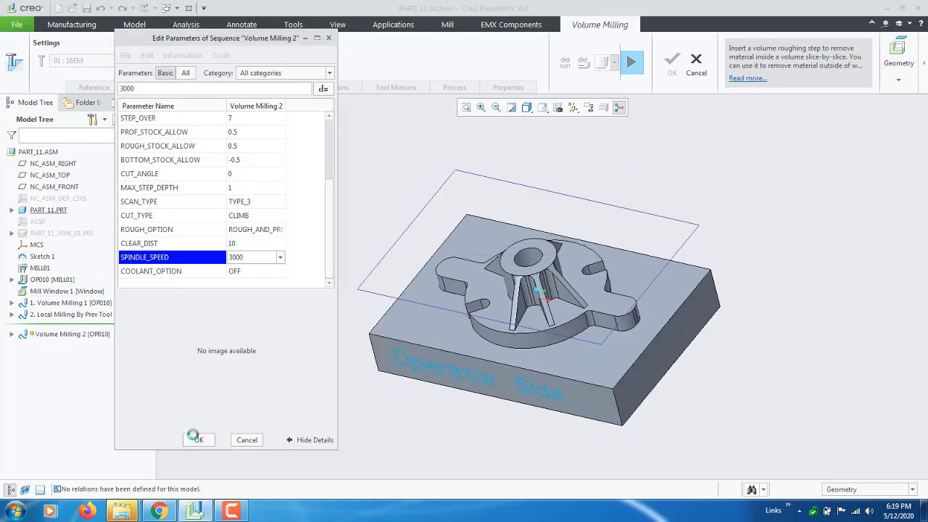
Play the Volume Milling 2 tool path at a fast display speed and examine the passes around the ribs and hub
click(602, 62)
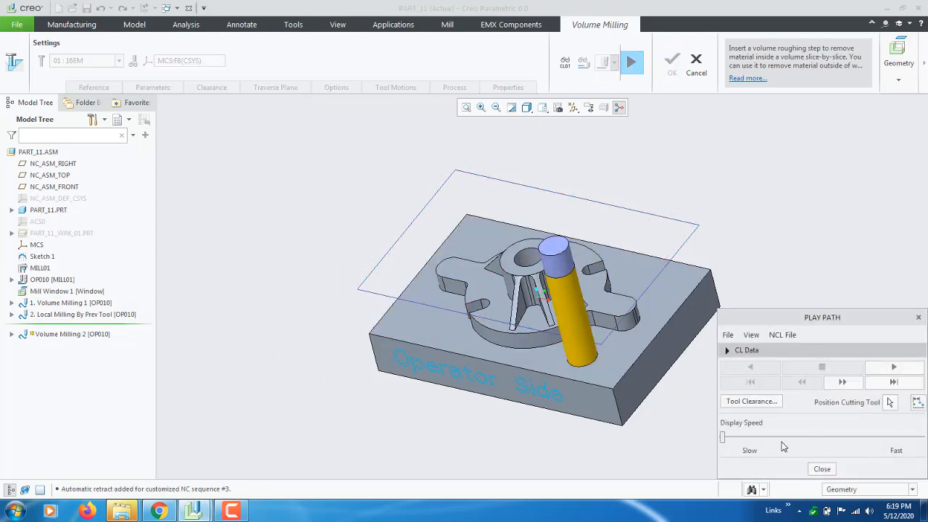
scroll(398, 352, up, 3)
scroll(462, 356, down, 3)
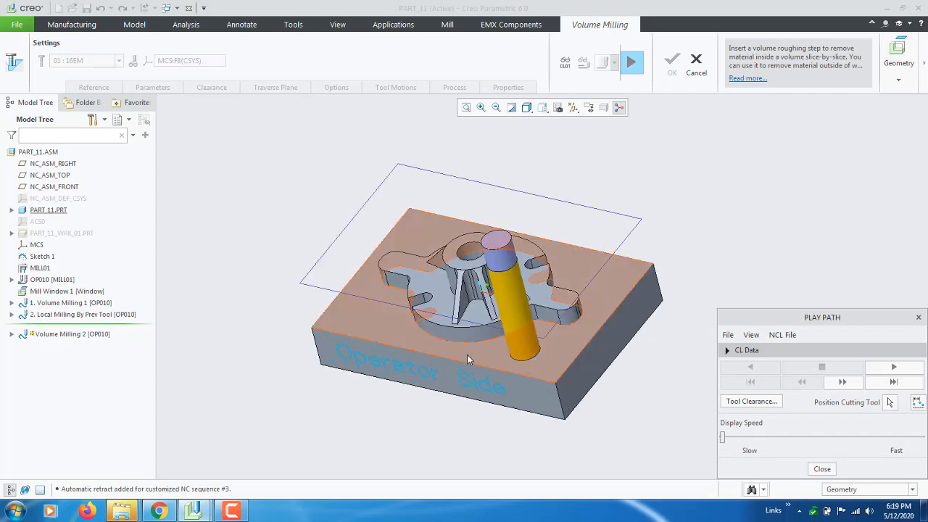
scroll(454, 358, down, 2)
click(895, 367)
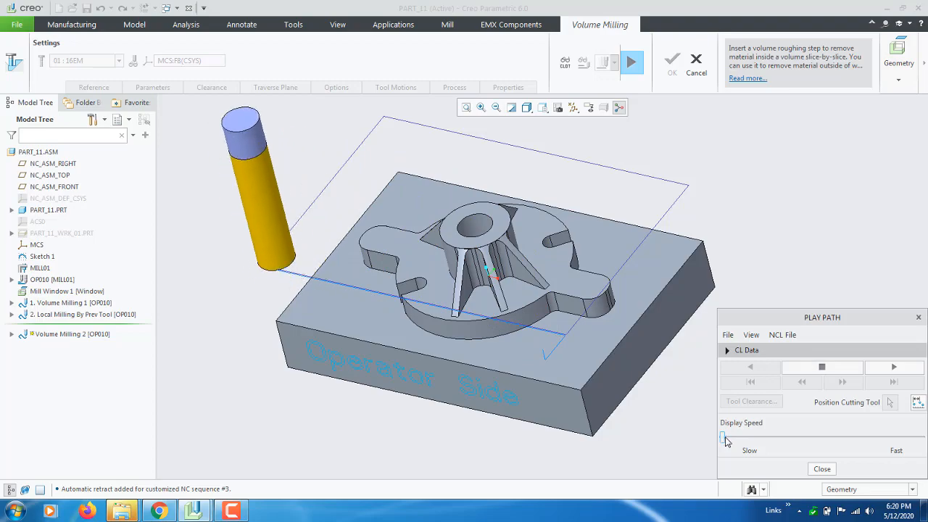
drag(723, 438, 876, 439)
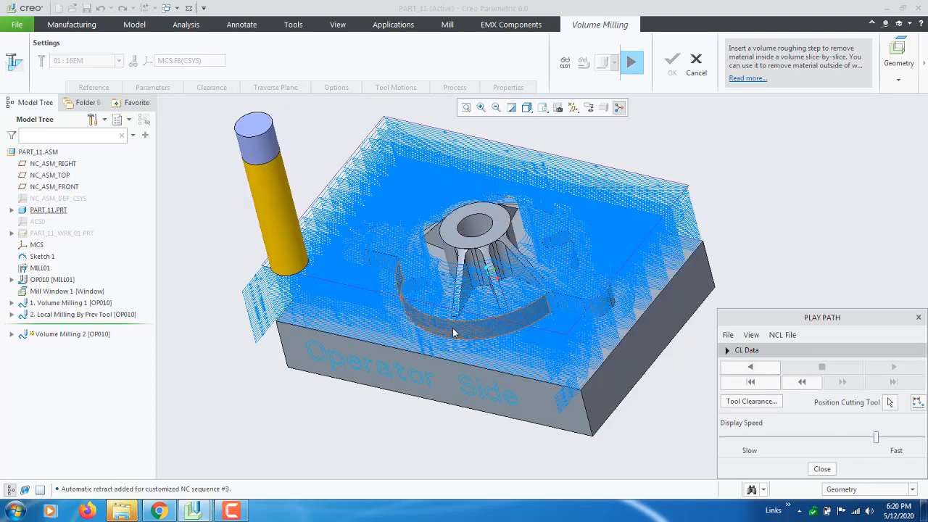
mouse_move(457, 335)
middle_down()
mouse_move(470, 374)
mouse_move(451, 331)
middle_up()
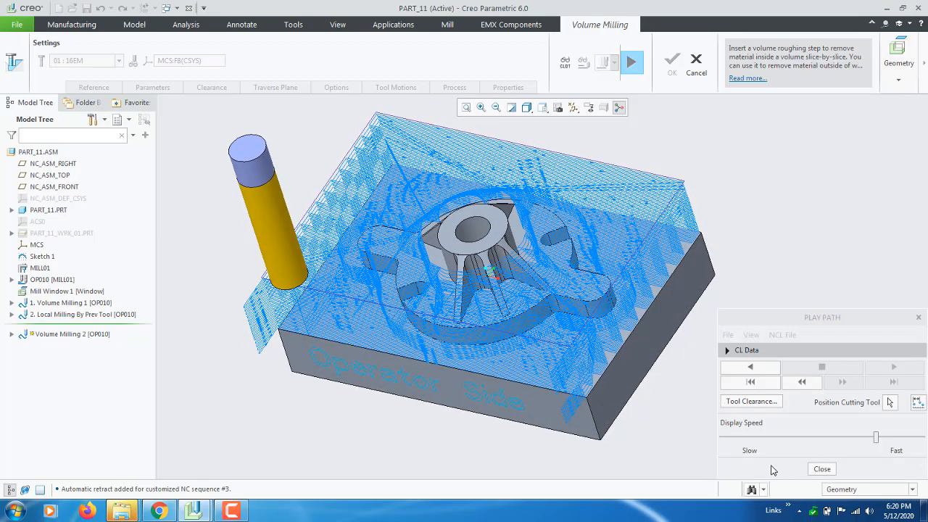
middle_drag(429, 324, 453, 332)
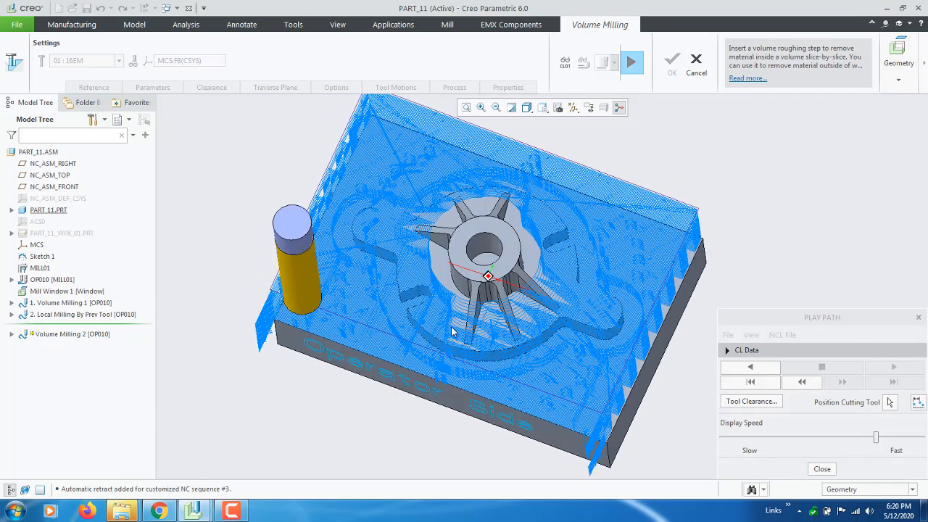
scroll(479, 299, down, 5)
scroll(440, 301, up, 5)
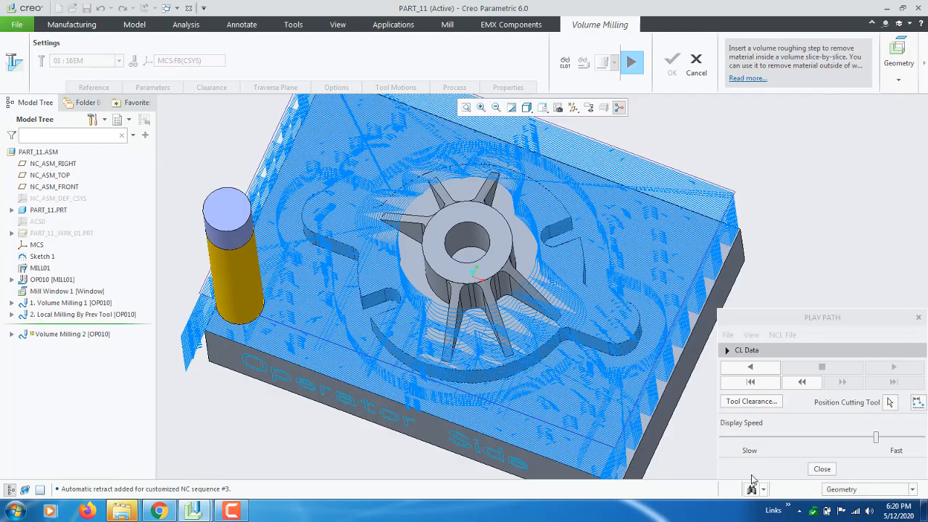
Close the tool path playback and complete the Volume Milling 2 sequence
click(822, 469)
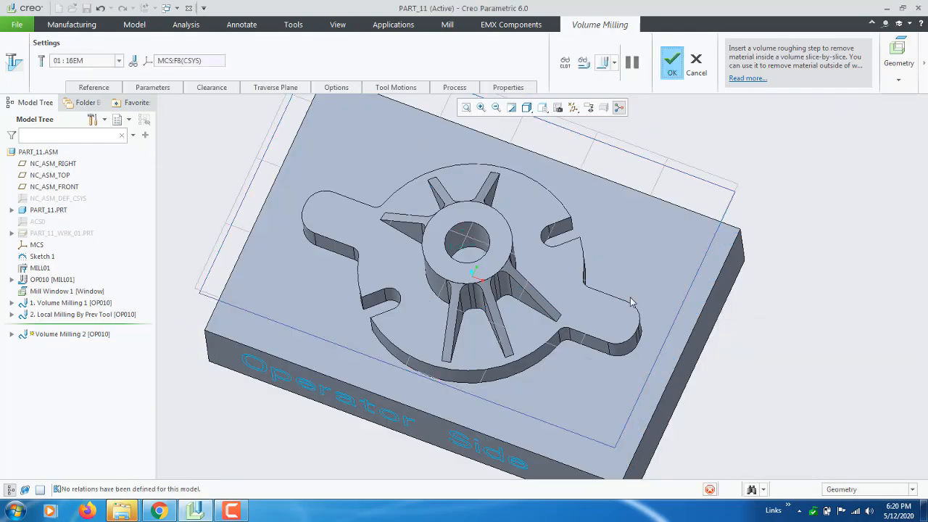
middle_click(613, 283)
middle_drag(613, 282, 620, 281)
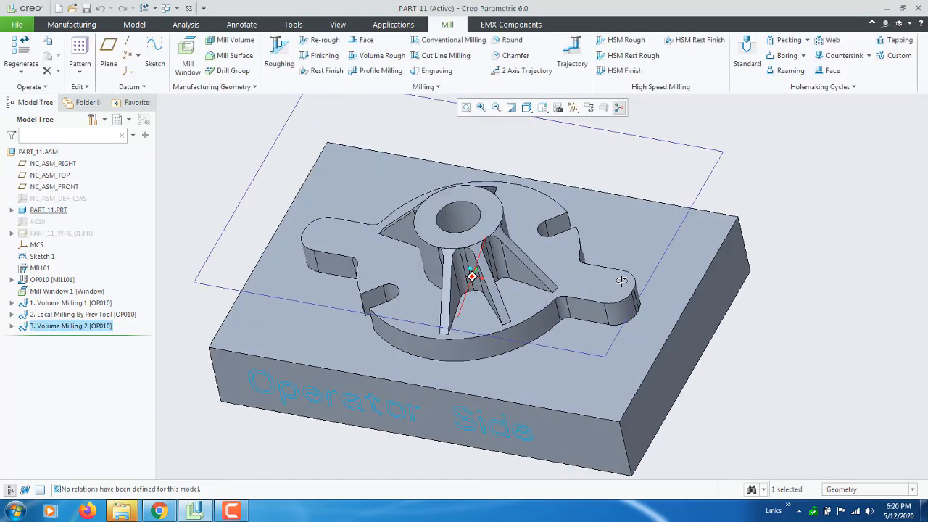
Show the hidden workpiece PART_11_WRK_01 around the reference part
right_click(94, 328)
key(Escape)
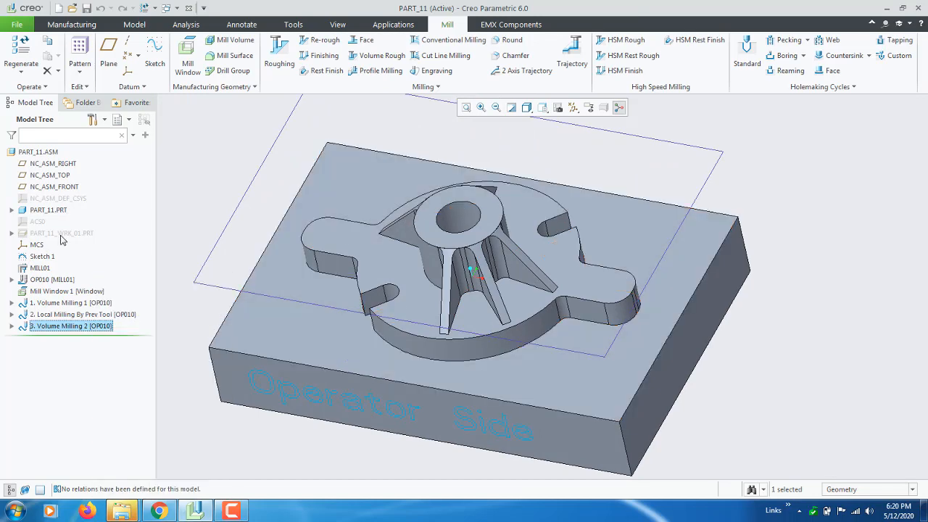
right_click(62, 241)
click(84, 213)
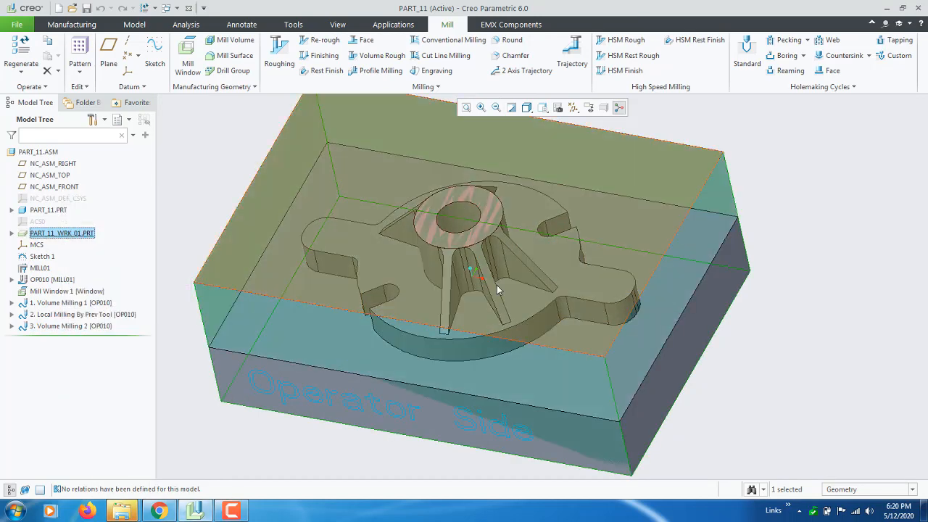
mouse_move(496, 285)
middle_down()
mouse_move(622, 295)
mouse_move(658, 285)
mouse_move(644, 269)
middle_up()
Start the material removal simulation for Volume Milling 2 and turn off the Follow option of the tool path display
right_click(64, 328)
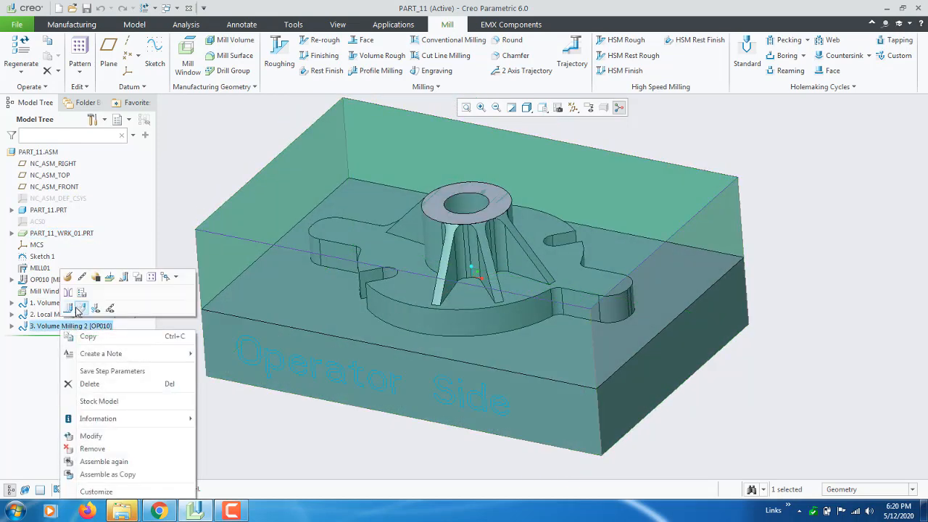
click(79, 309)
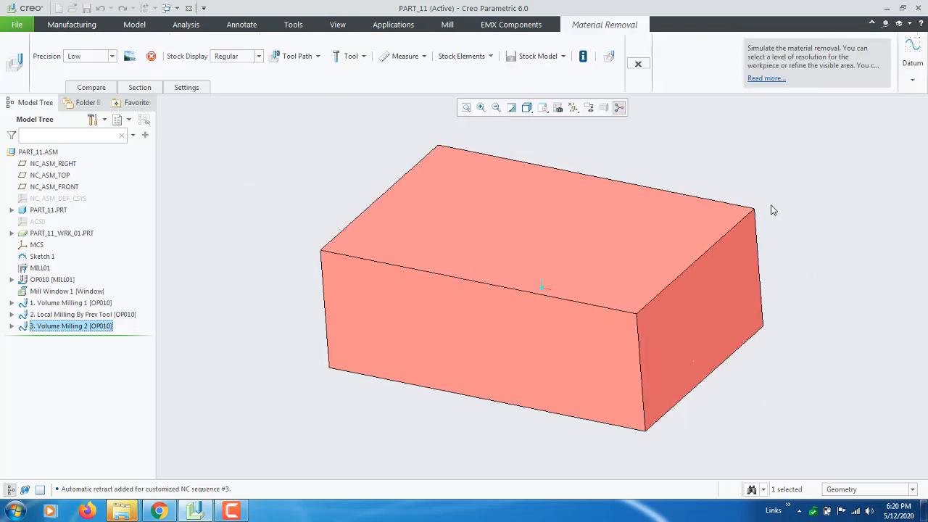
click(314, 57)
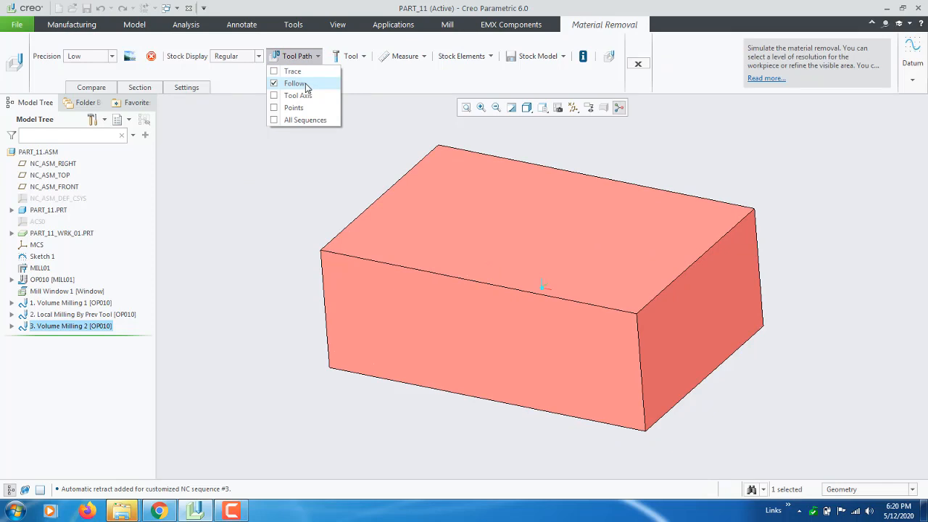
click(306, 84)
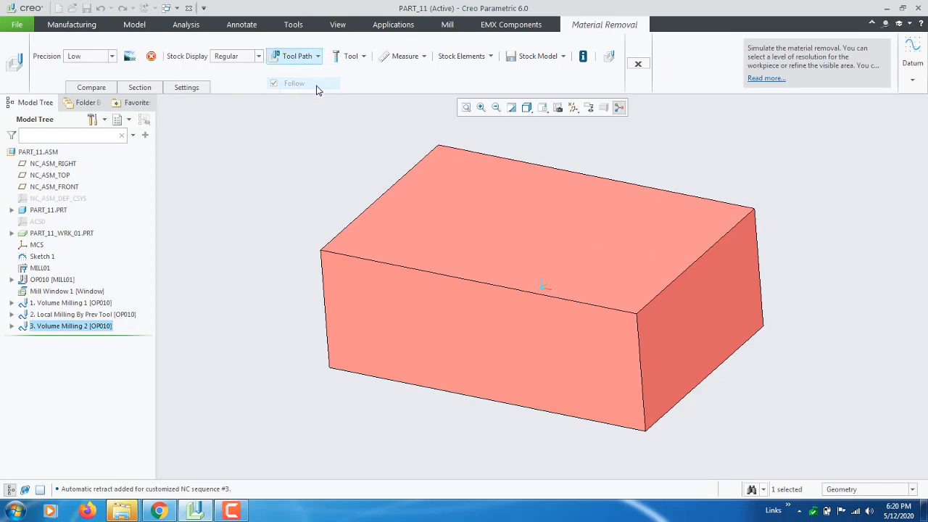
click(610, 56)
scroll(276, 283, up, 2)
scroll(337, 280, down, 3)
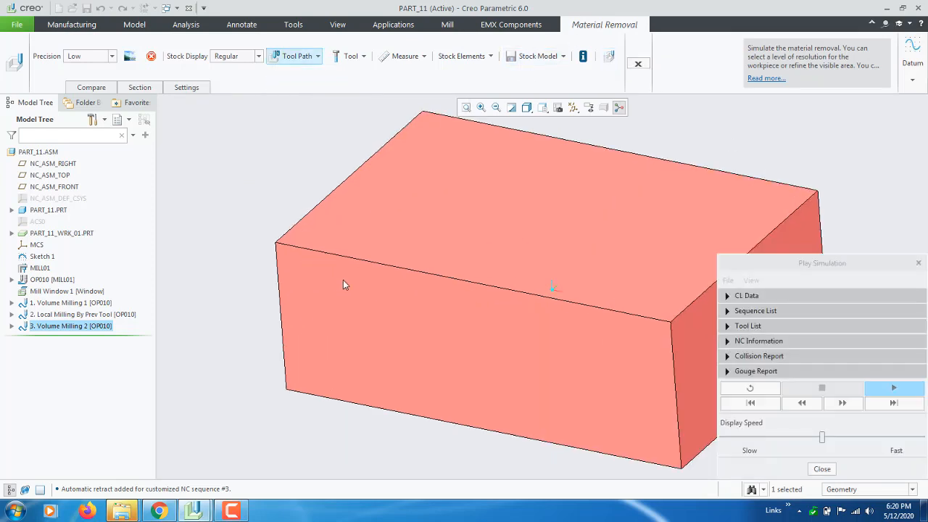
scroll(230, 273, up, 1)
scroll(230, 273, up, 1)
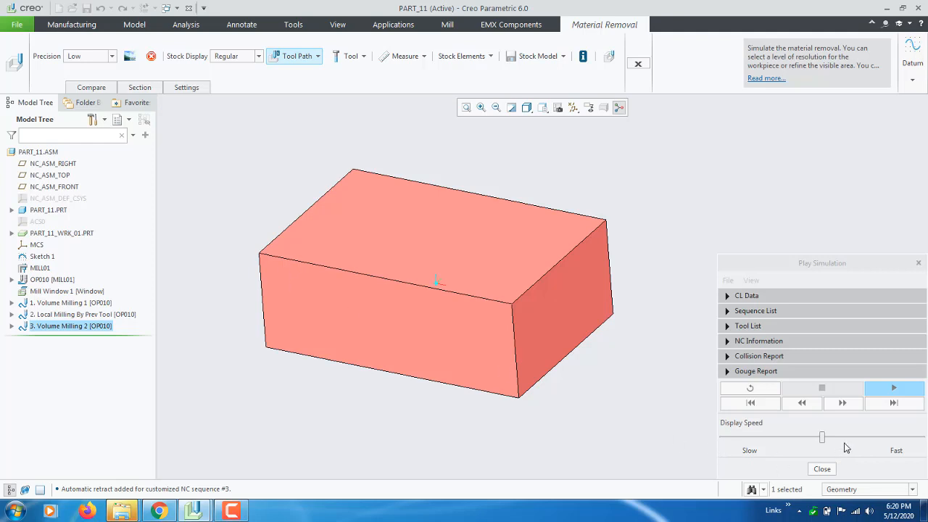
drag(823, 437, 641, 440)
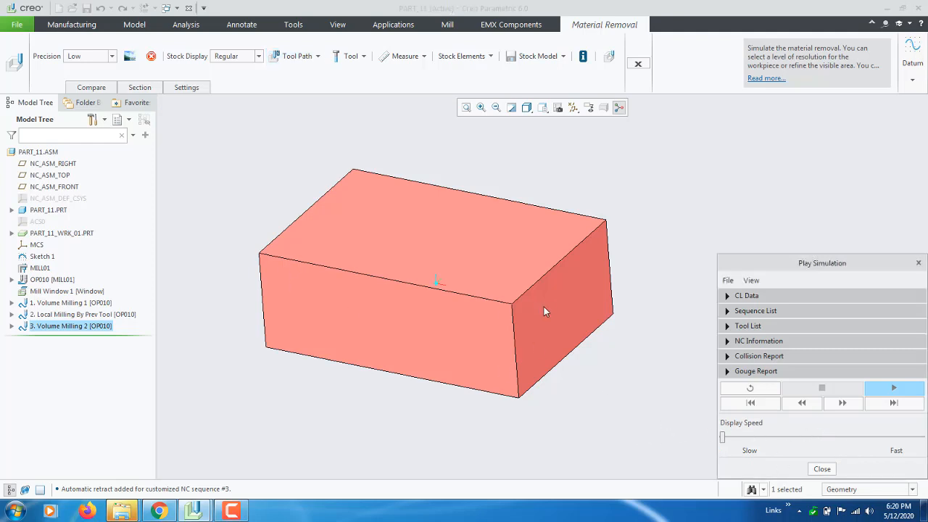
middle_drag(545, 311, 535, 321)
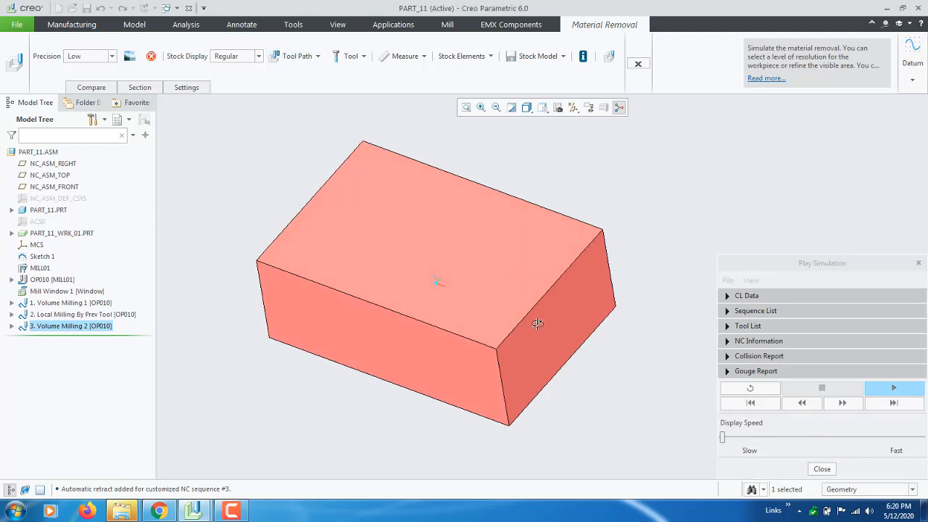
click(825, 470)
Open the simulation player clear of the model and play the material removal at the fastest display speed
click(609, 56)
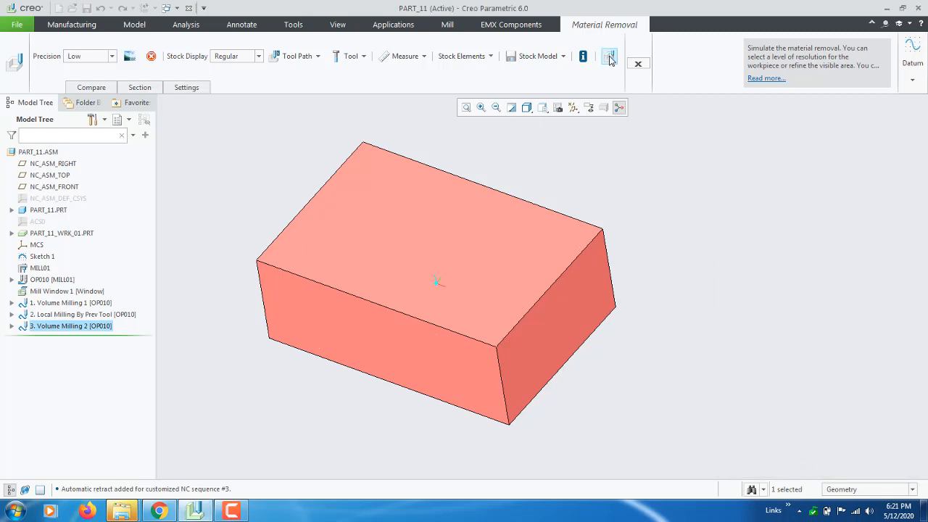
drag(879, 272, 189, 160)
scroll(859, 322, up, 2)
scroll(661, 315, down, 2)
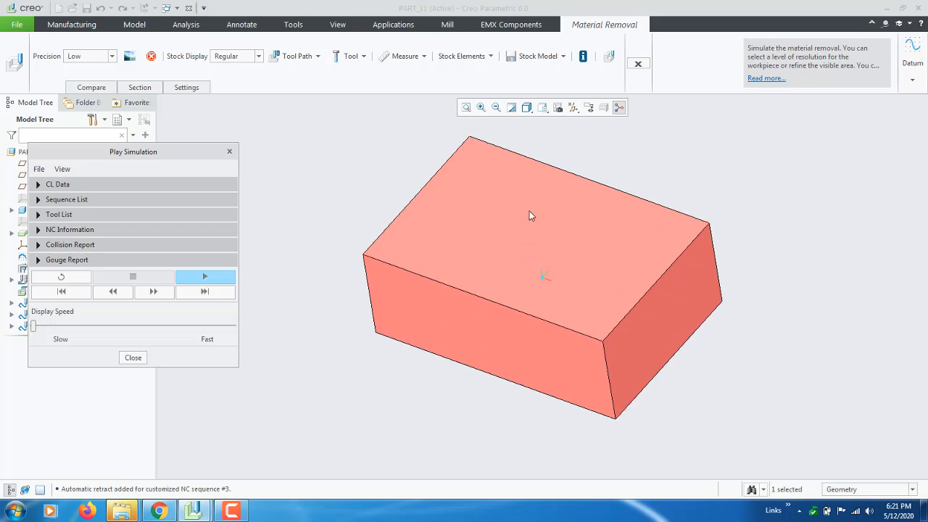
scroll(530, 211, down, 2)
scroll(528, 219, up, 1)
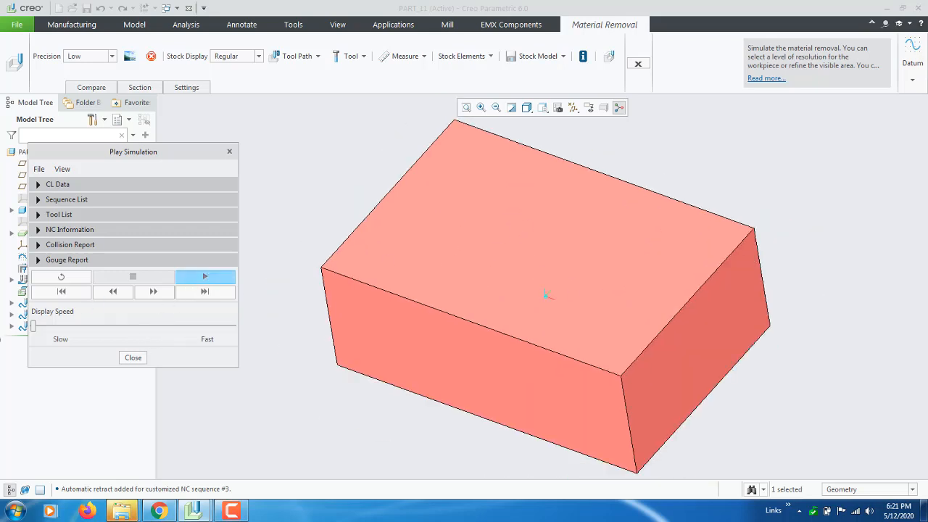
click(206, 276)
drag(33, 327, 227, 326)
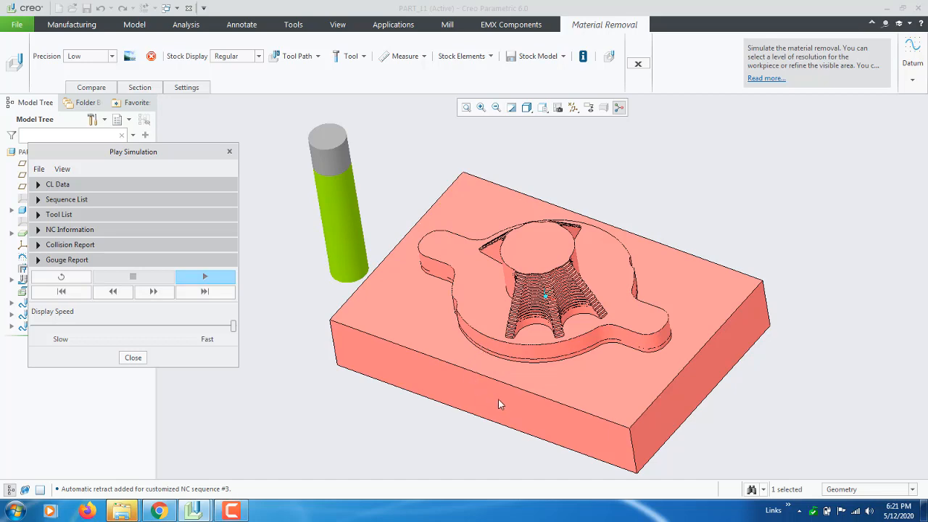
Examine the simulated stock from several angles, checking the stepped material around the ribs, hub and flange
scroll(477, 400, down, 2)
scroll(476, 400, up, 3)
mouse_move(472, 315)
middle_down()
mouse_move(528, 293)
mouse_move(534, 331)
mouse_move(512, 293)
mouse_move(491, 288)
mouse_move(455, 311)
middle_up()
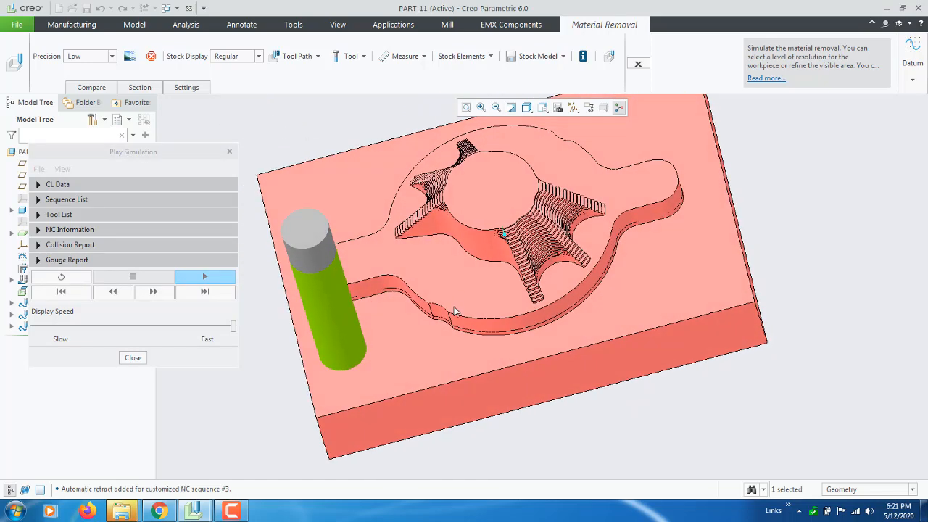
middle_drag(555, 362, 544, 194)
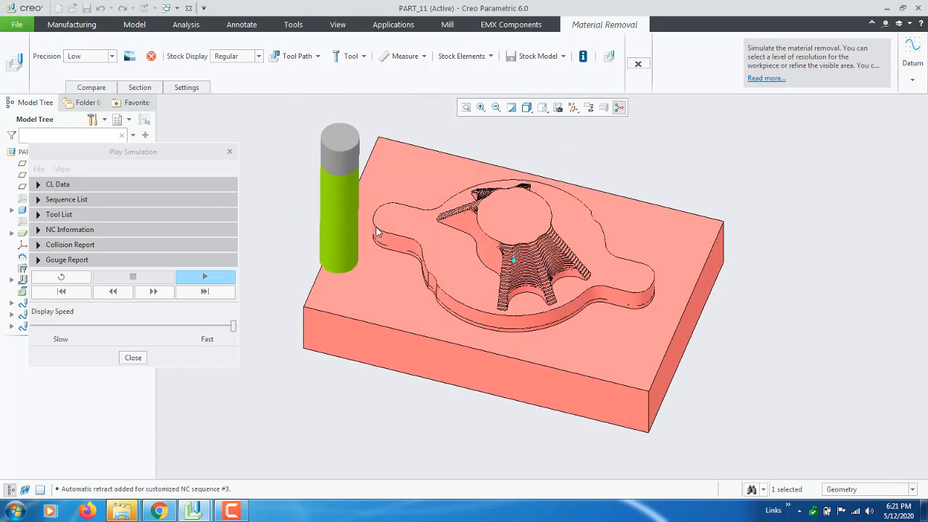
scroll(377, 232, down, 5)
scroll(516, 326, up, 3)
middle_drag(483, 334, 472, 330)
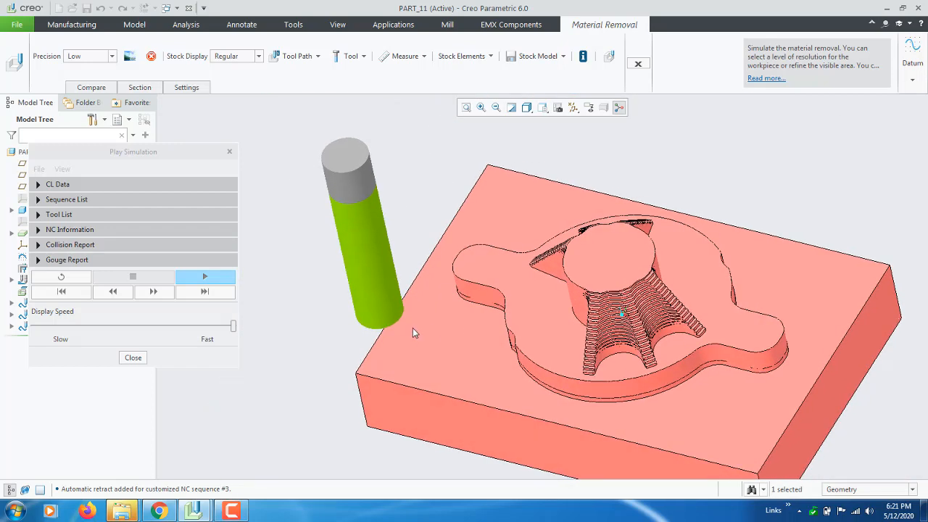
Inspect the simulated stock up close for the stepped material left on the rib slopes and between the ribs
scroll(413, 328, up, 2)
scroll(515, 357, down, 1)
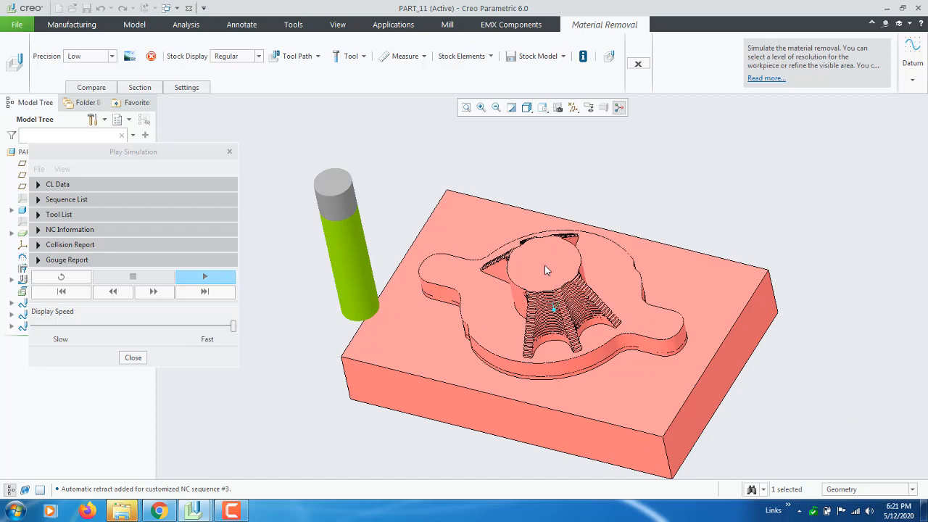
scroll(544, 264, down, 3)
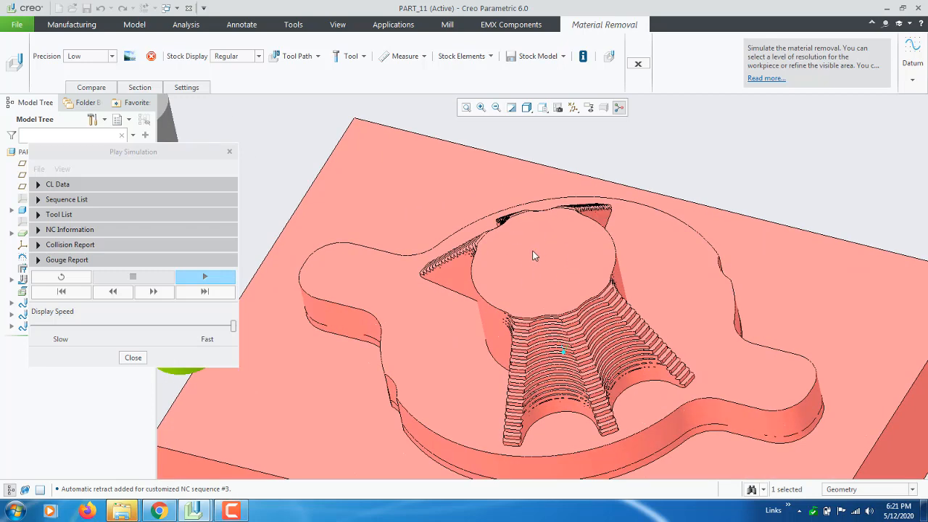
scroll(533, 250, up, 2)
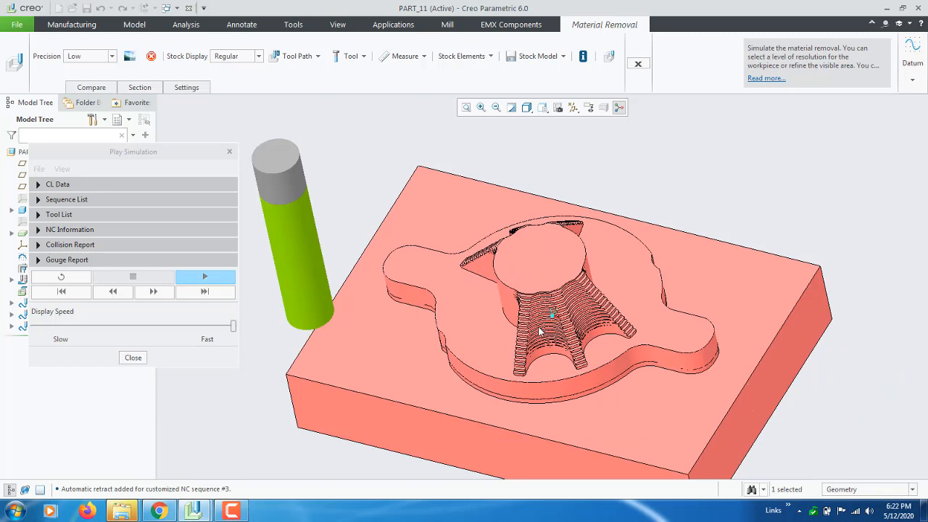
middle_drag(539, 327, 536, 331)
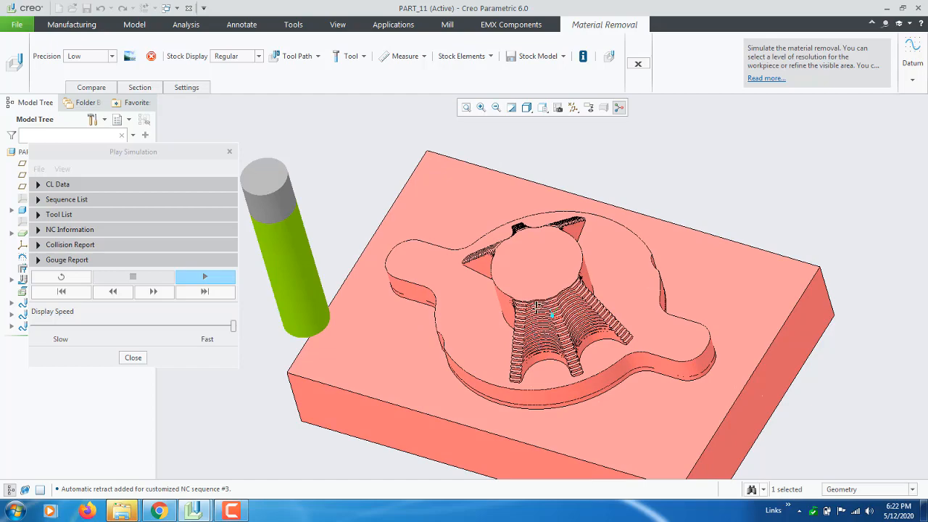
middle_drag(536, 308, 691, 305)
scroll(554, 318, down, 5)
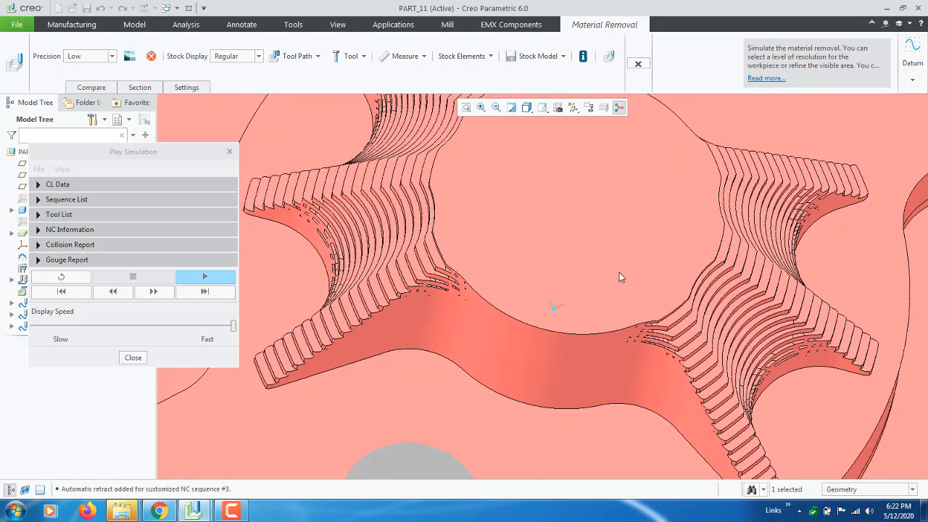
scroll(700, 351, up, 5)
middle_drag(703, 353, 665, 338)
scroll(489, 290, up, 4)
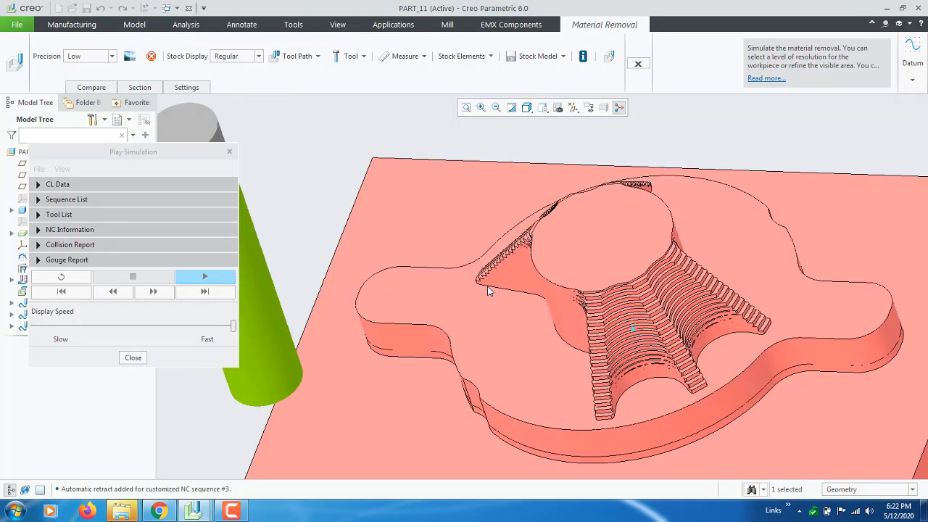
scroll(540, 282, down, 2)
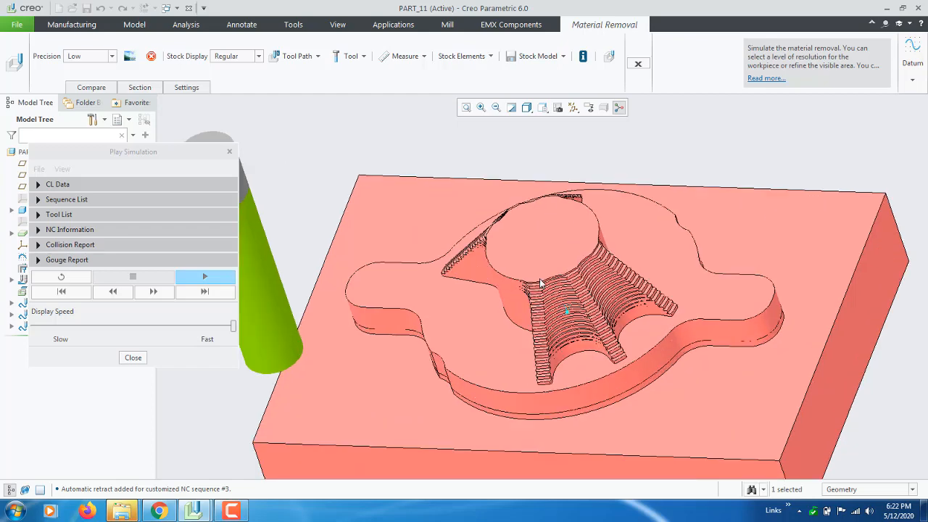
Close the material removal simulation and return the model to its default orientation
click(638, 65)
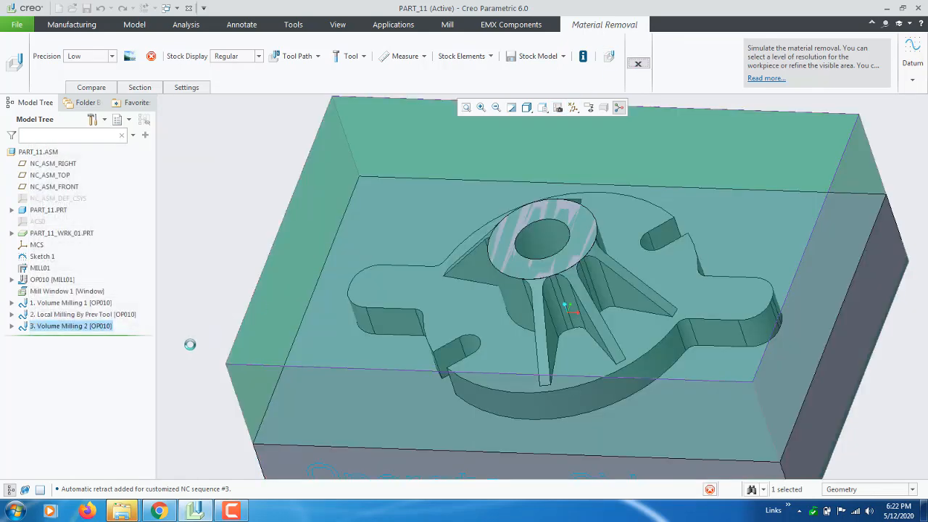
middle_drag(456, 248, 446, 246)
key(ctrl+d)
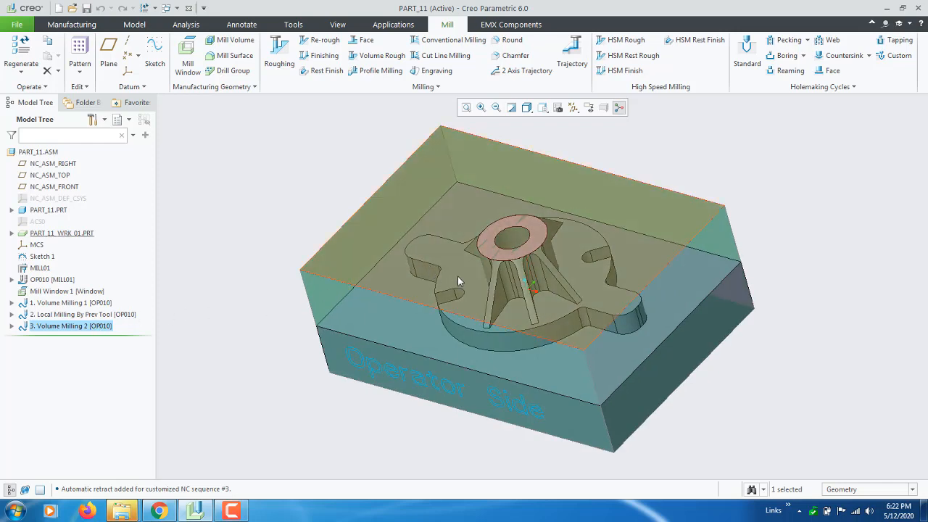
Hide the workpiece PART_11_WRK_01 so that only the reference part is displayed
right_click(63, 233)
click(74, 208)
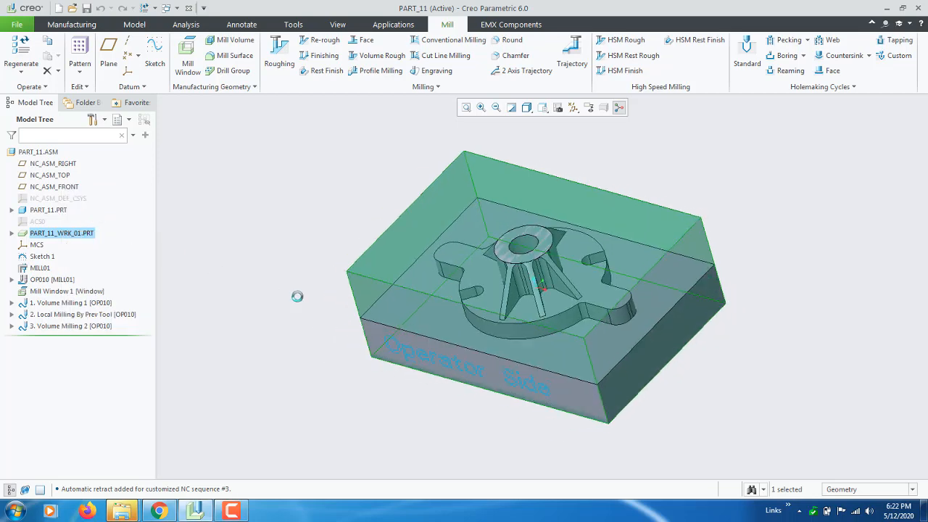
right_click(54, 235)
click(72, 208)
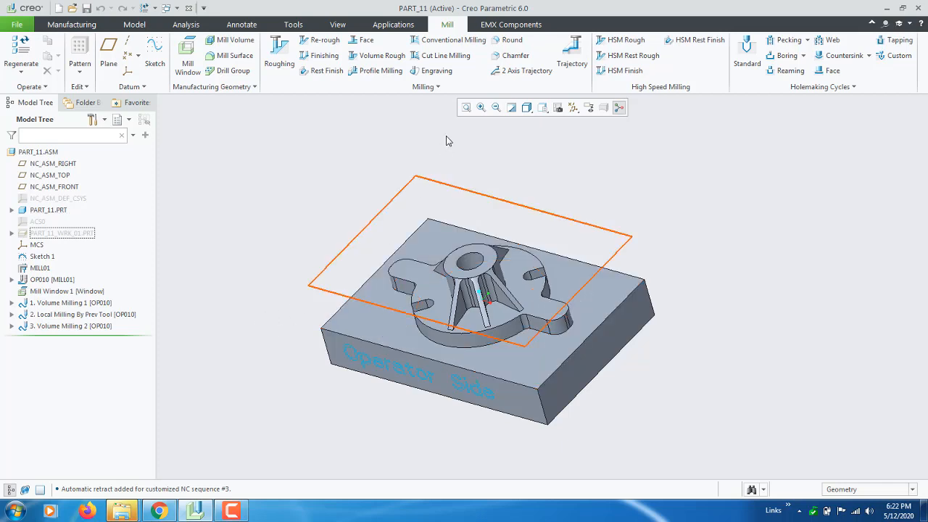
Create a local milling sequence by previous tool, with Prev Tool, Tool, Parameters and Window instead of Surfaces in its setup
click(438, 87)
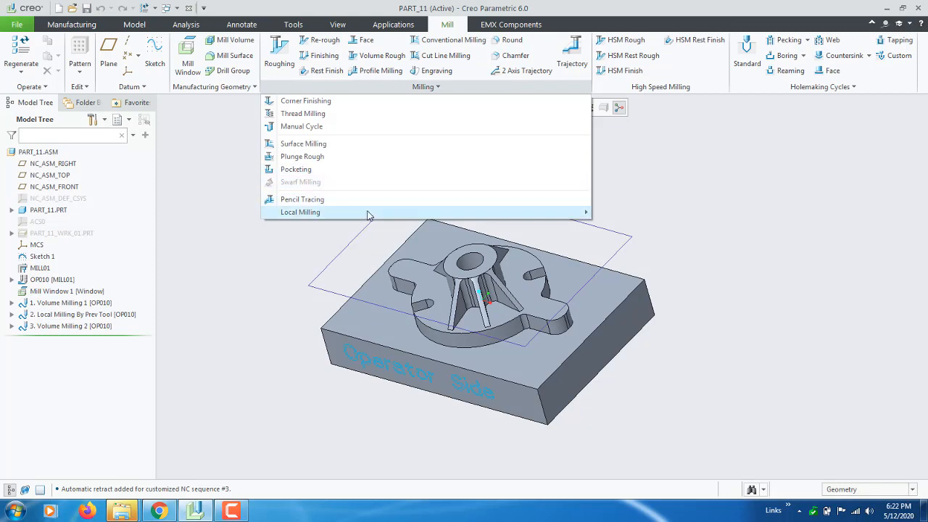
mouse_move(581, 212)
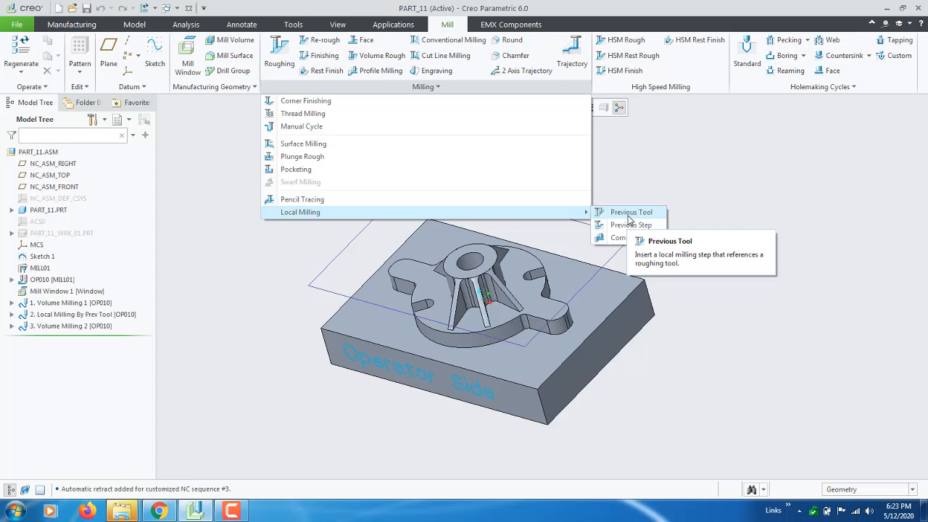
click(628, 216)
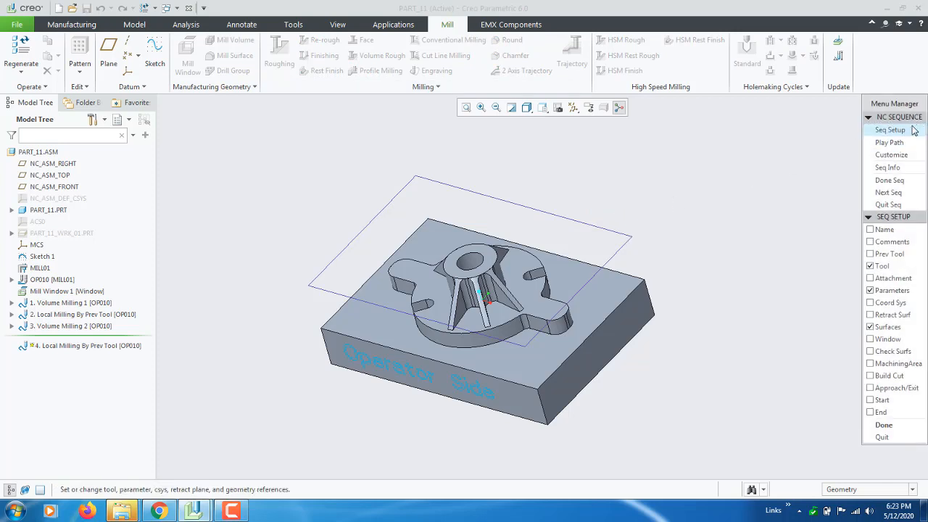
drag(907, 105, 232, 99)
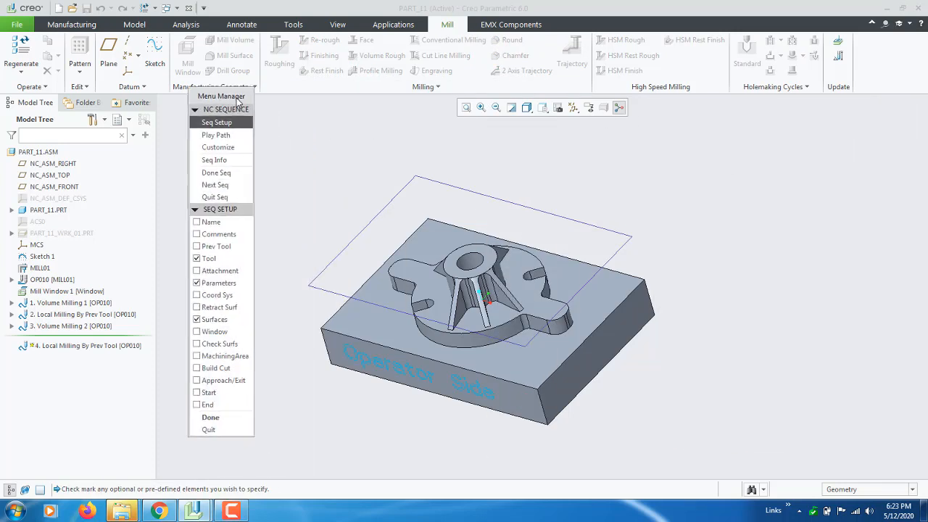
click(216, 247)
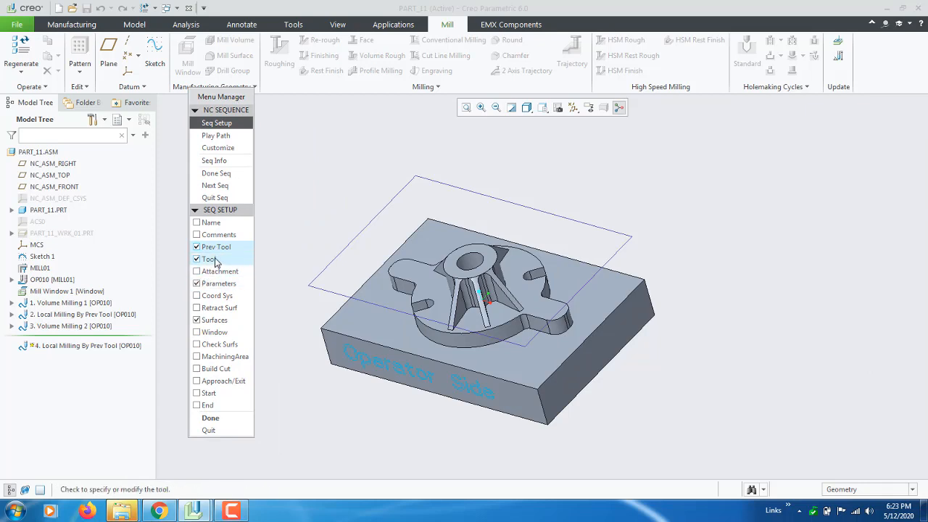
click(214, 333)
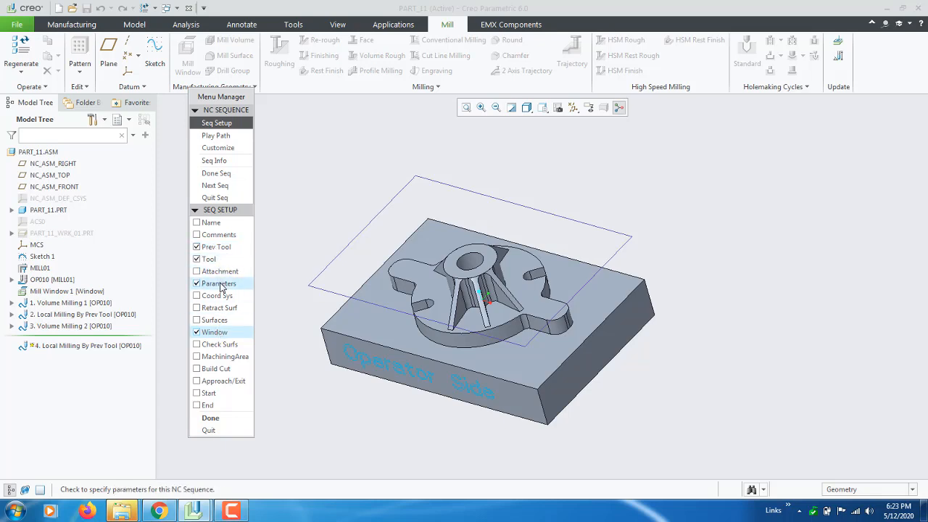
click(222, 421)
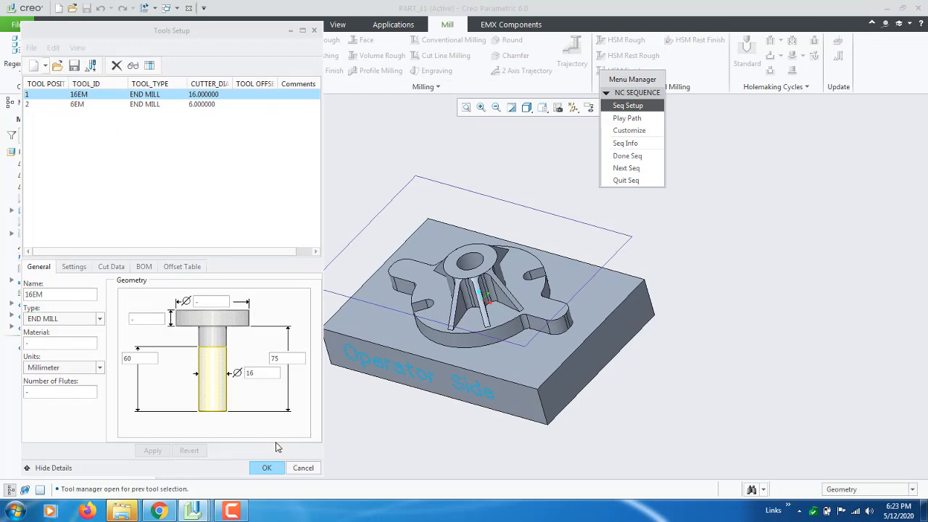
Assign 16EM as the previous tool and 6EM as the cutting tool of the local milling sequence
click(266, 473)
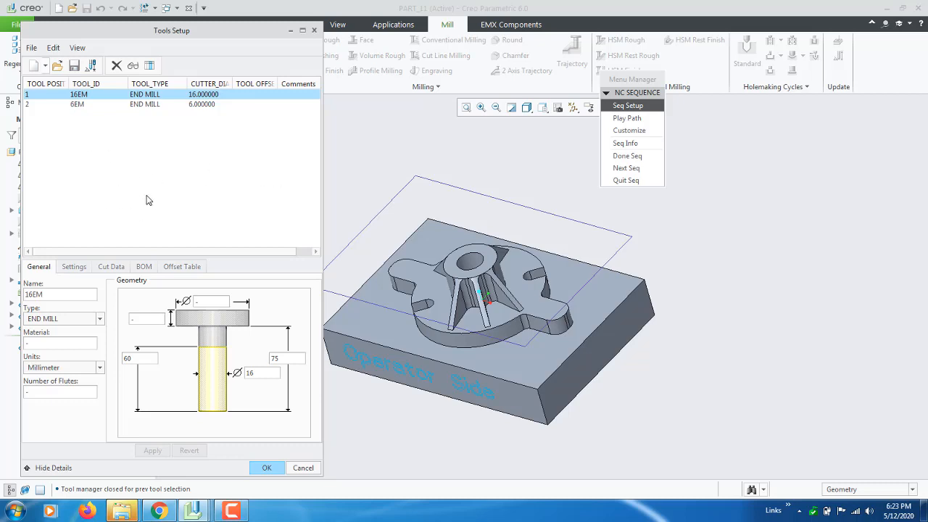
click(77, 105)
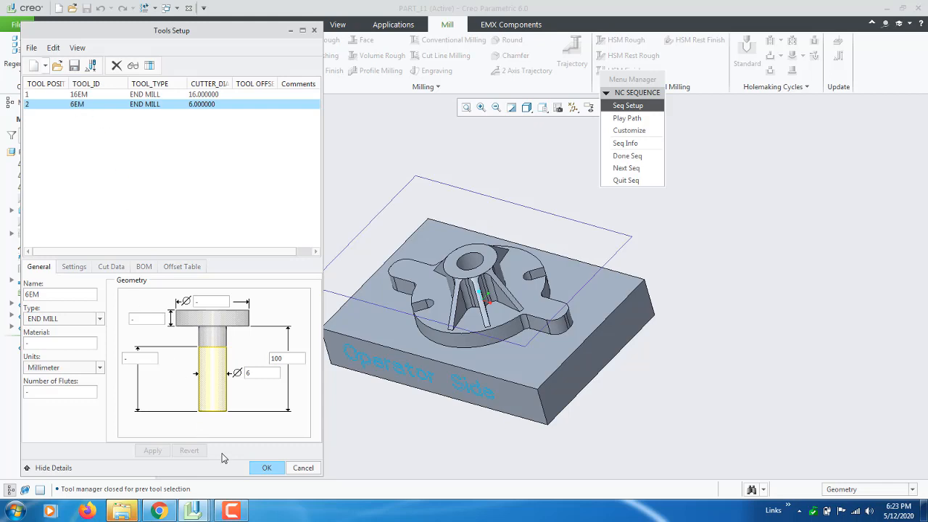
click(267, 469)
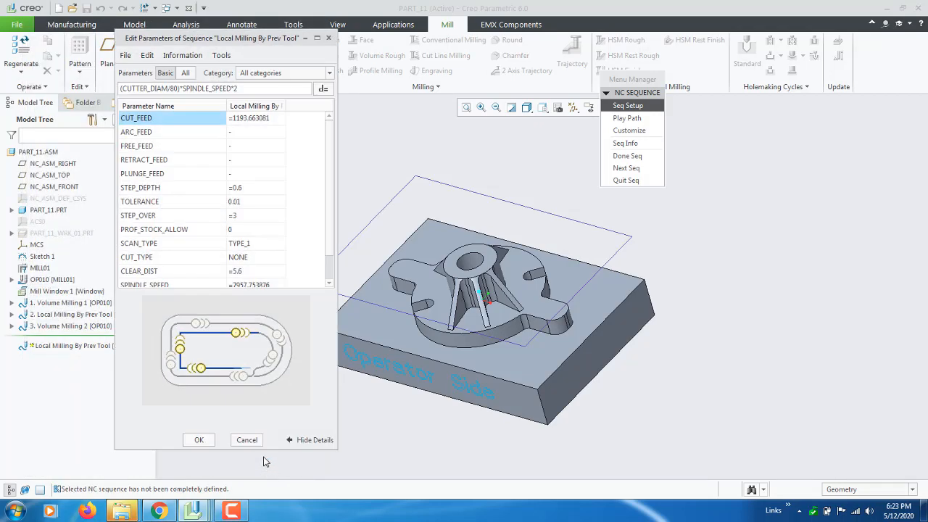
Set the sequence's CUT_FEED to 1200, ARC_FEED to 1000, and FREE_FEED, RETRACT_FEED and PLUNGE_FEED to 2000
drag(223, 42, 203, 40)
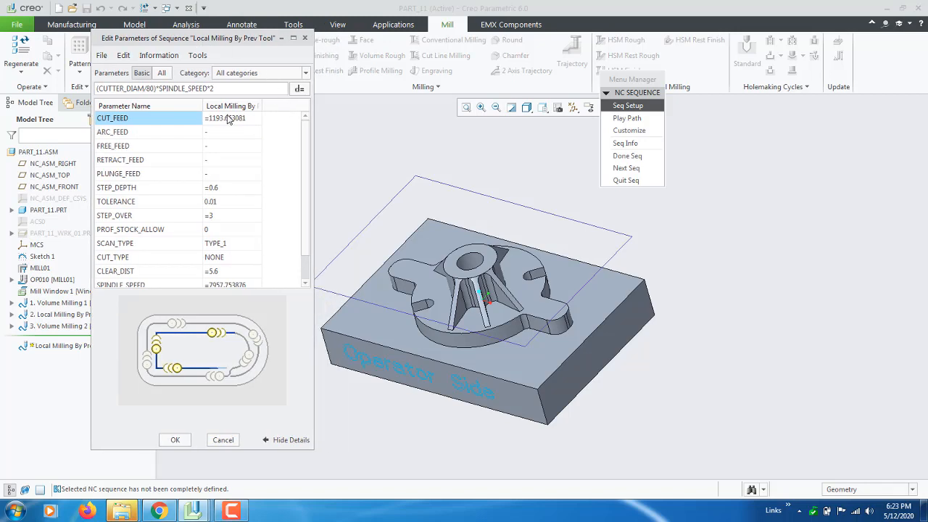
click(228, 118)
text(12)
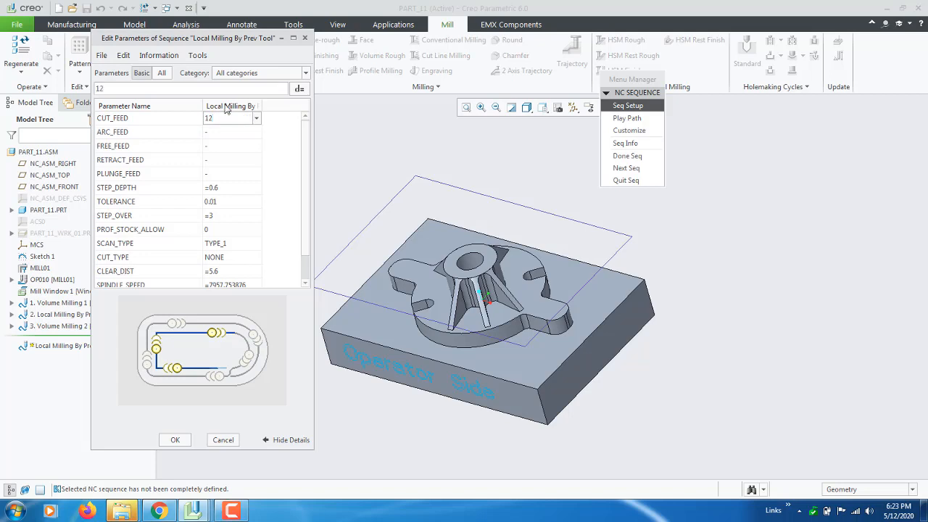
text(00)
key(Return)
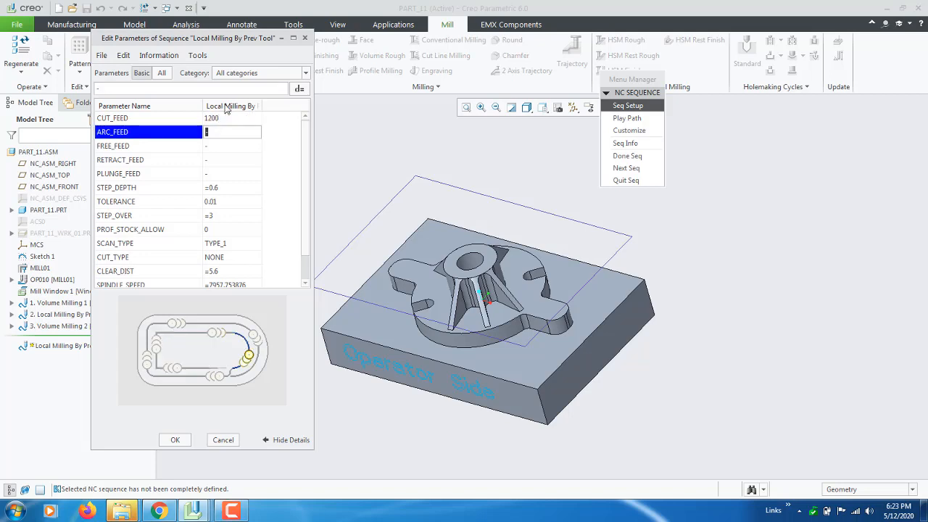
text(1000)
key(Return)
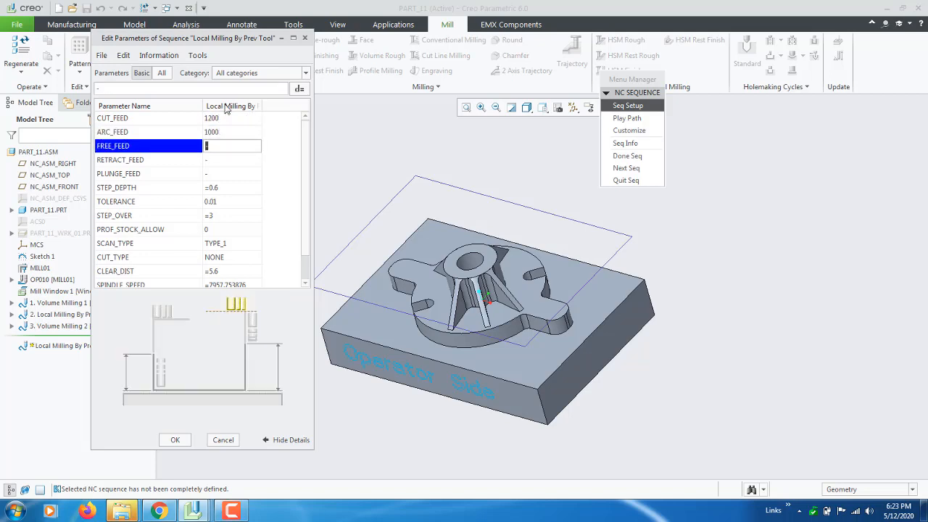
text(2000)
key(Return)
text(200)
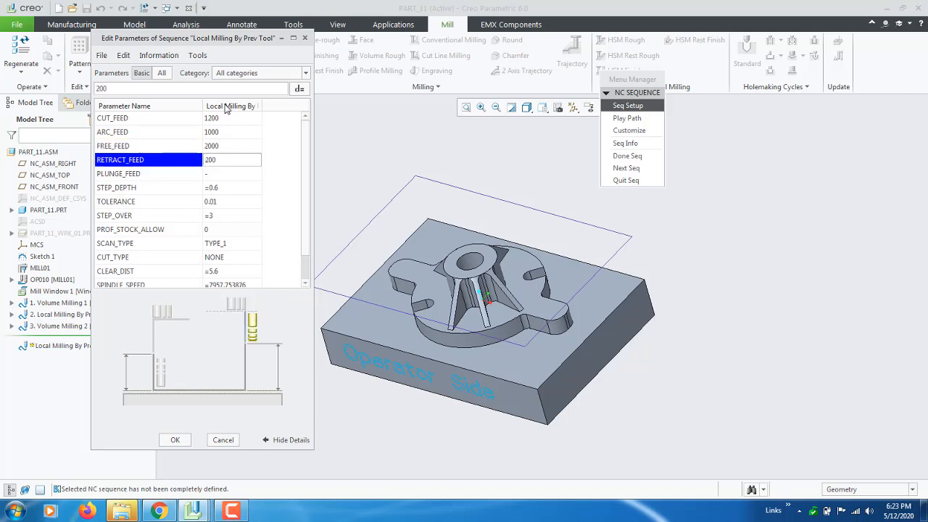
key(Return)
text(2000)
key(Return)
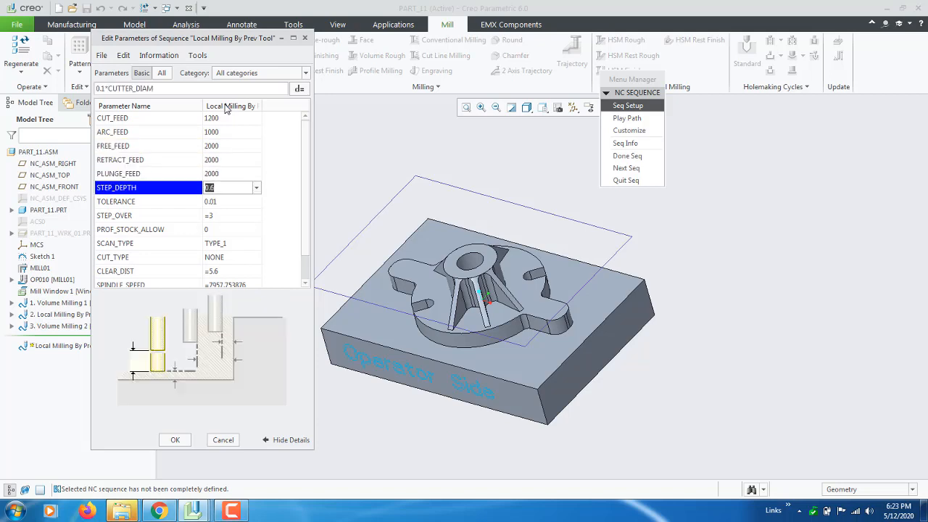
Set the STEP_DEPTH of the local milling sequence to 1
text(0.)
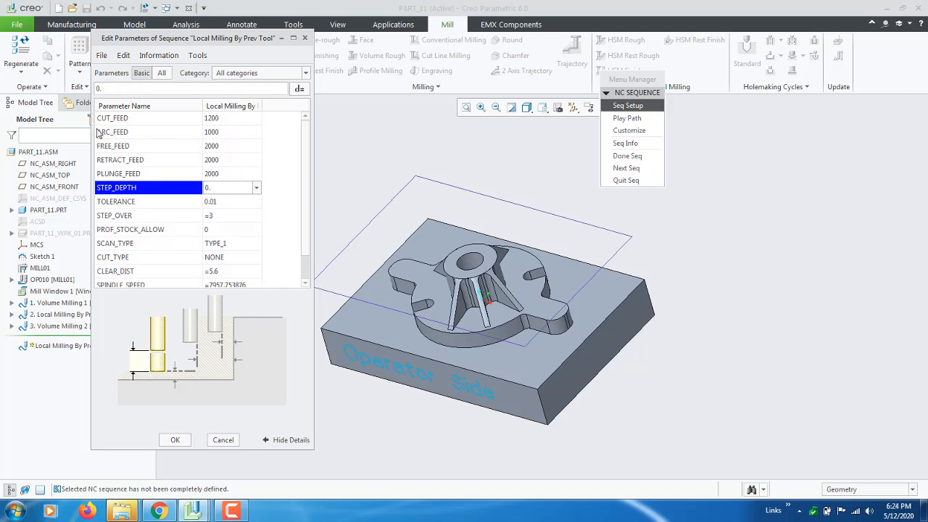
double_click(231, 190)
text(1)
click(232, 203)
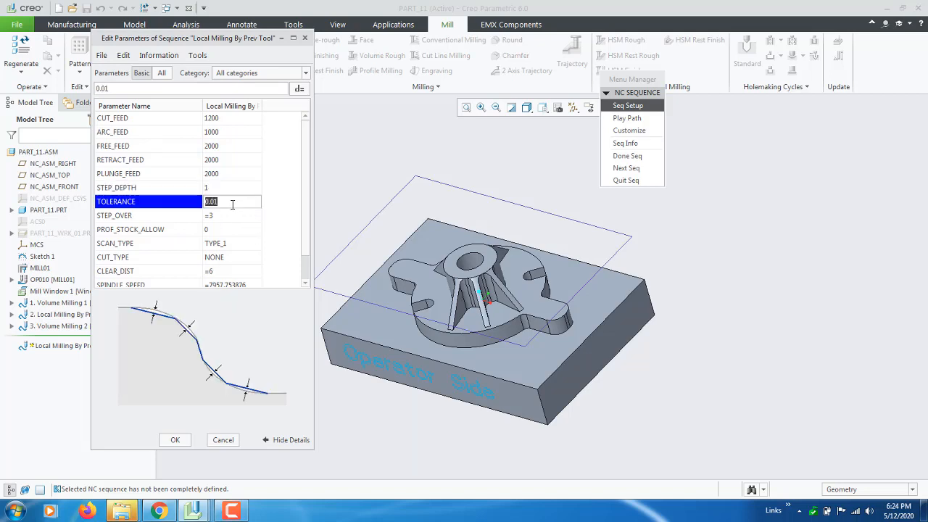
click(229, 190)
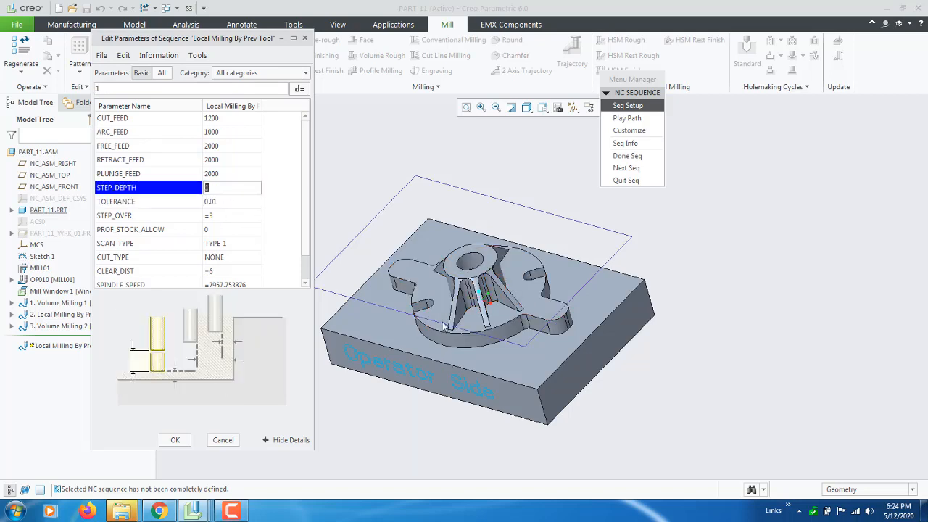
Set STEP_OVER to 2.5 and PROF_STOCK_ALLOW to 0.5 for the local milling sequence
scroll(236, 183, down, 1)
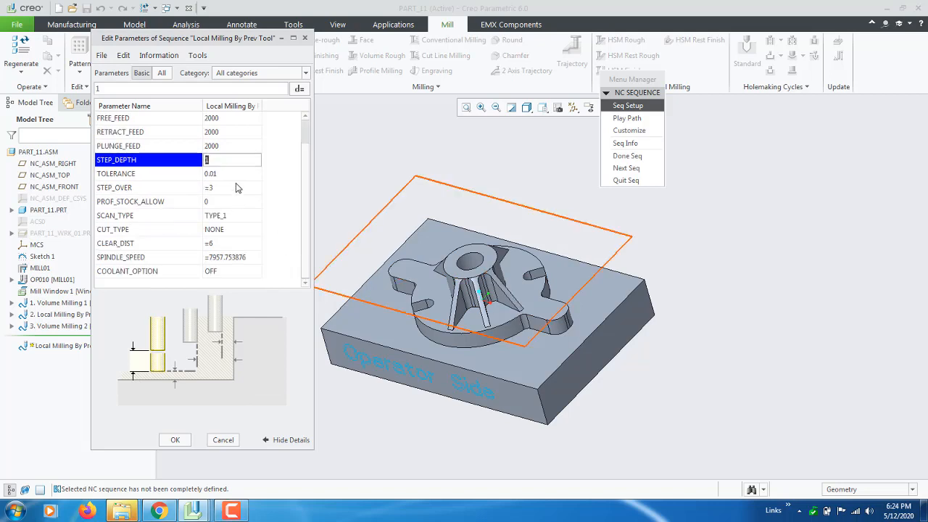
click(234, 187)
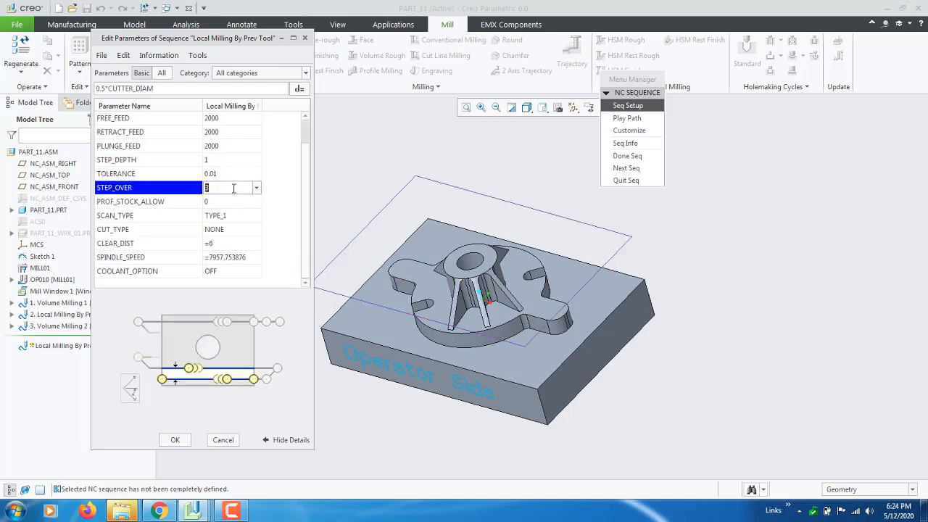
text(2.5)
key(Return)
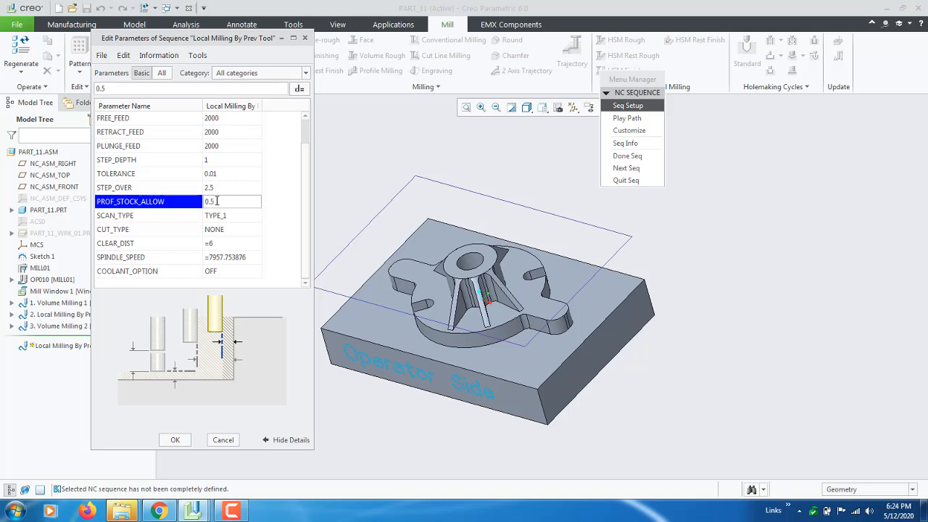
drag(205, 40, 387, 41)
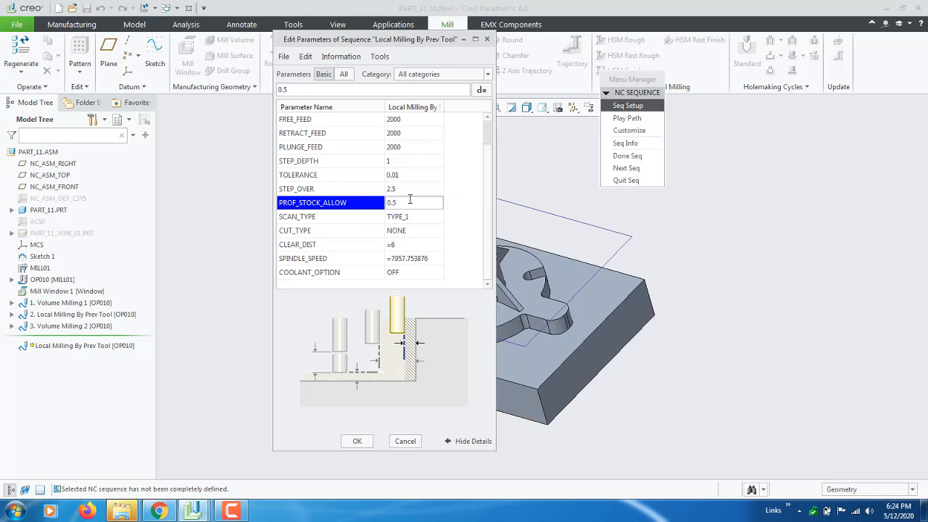
drag(403, 40, 265, 37)
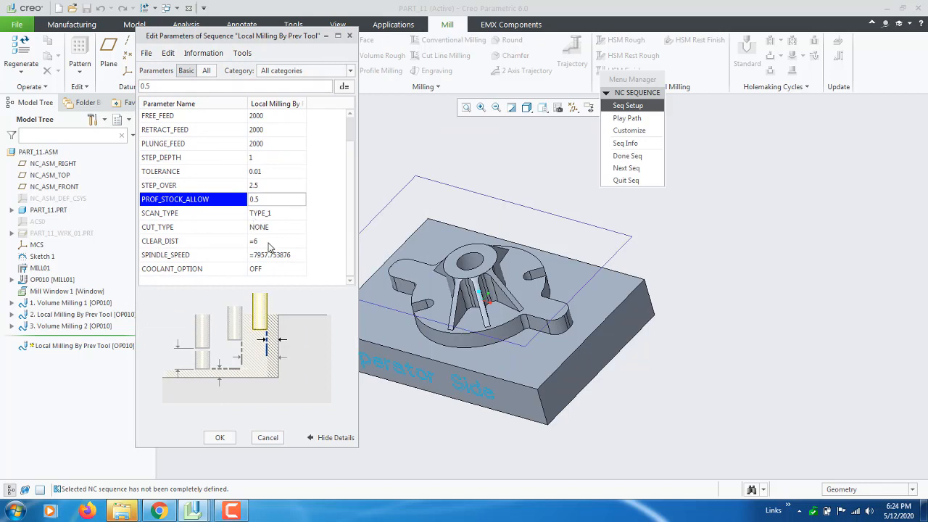
Set CLEAR_DIST to 10 for the local milling sequence and accept the parameters
click(267, 240)
text(10)
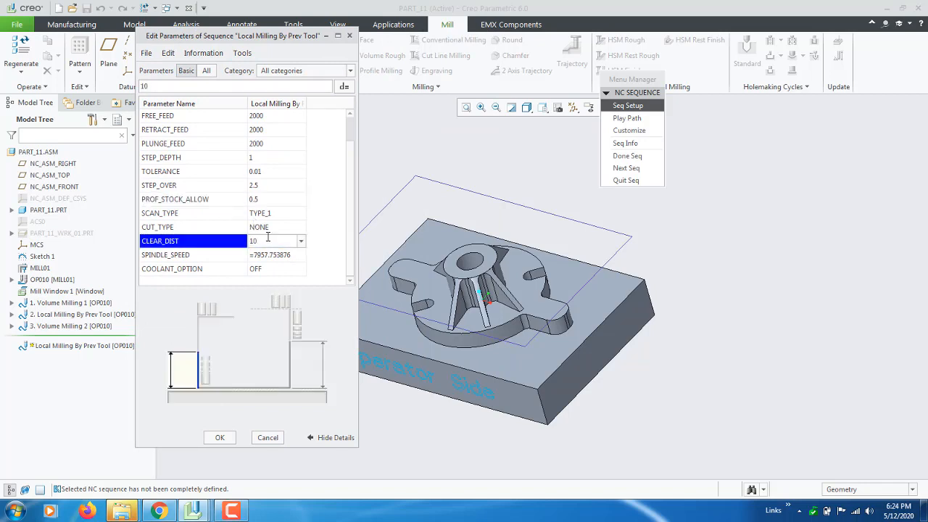
click(277, 255)
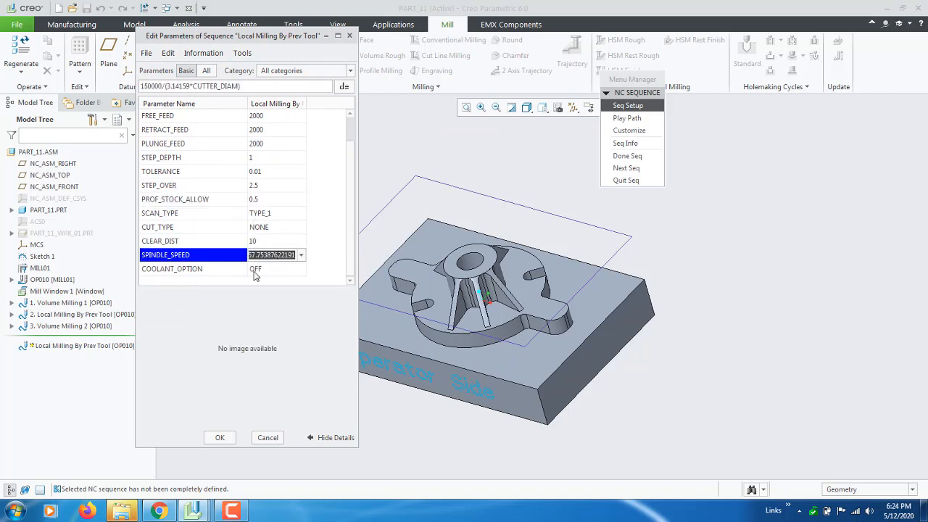
click(217, 439)
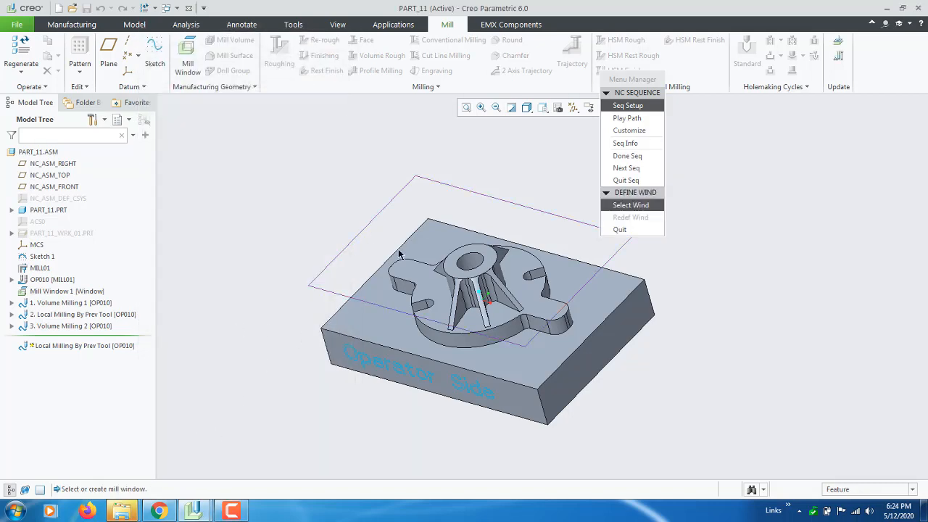
Select Mill Window 1 as the machining window of the local milling sequence
scroll(304, 322, down, 2)
scroll(304, 322, up, 1)
drag(629, 82, 810, 136)
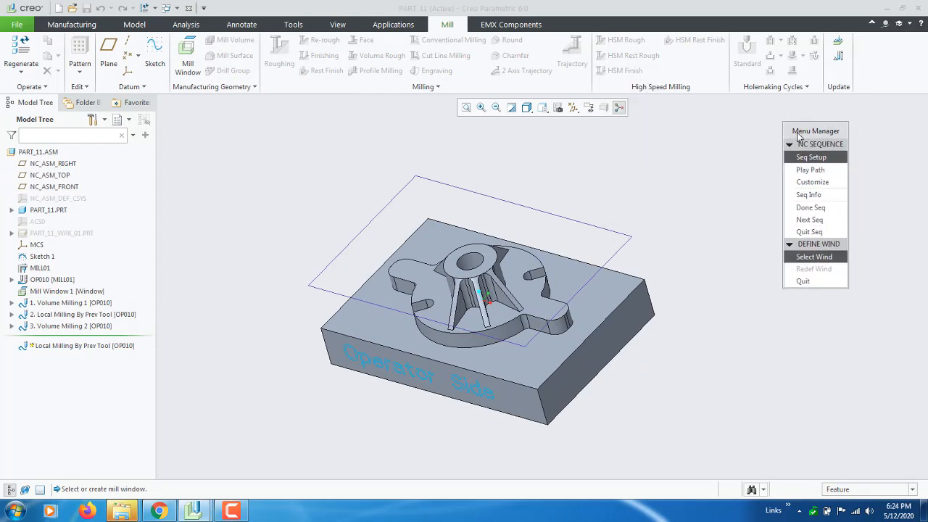
click(328, 297)
Play the tool path of the local milling sequence on screen at the slowest display speed
click(825, 171)
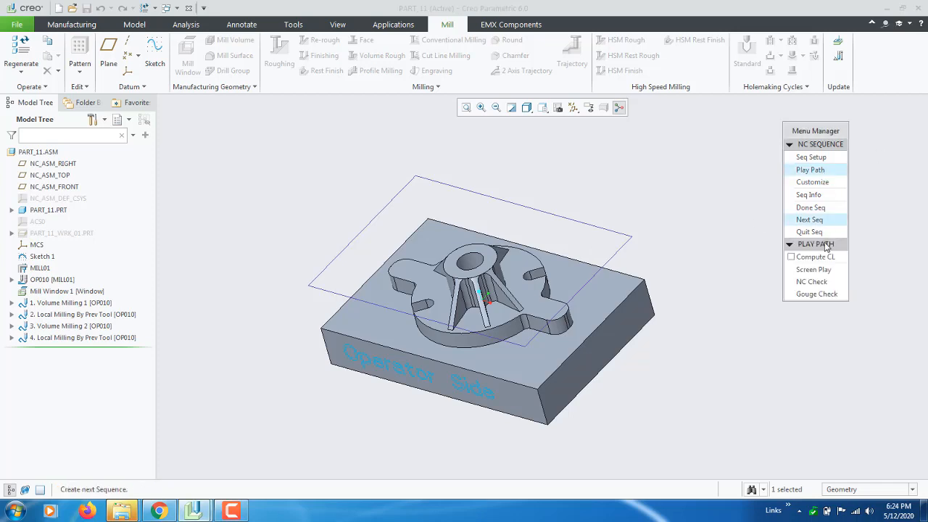
click(819, 270)
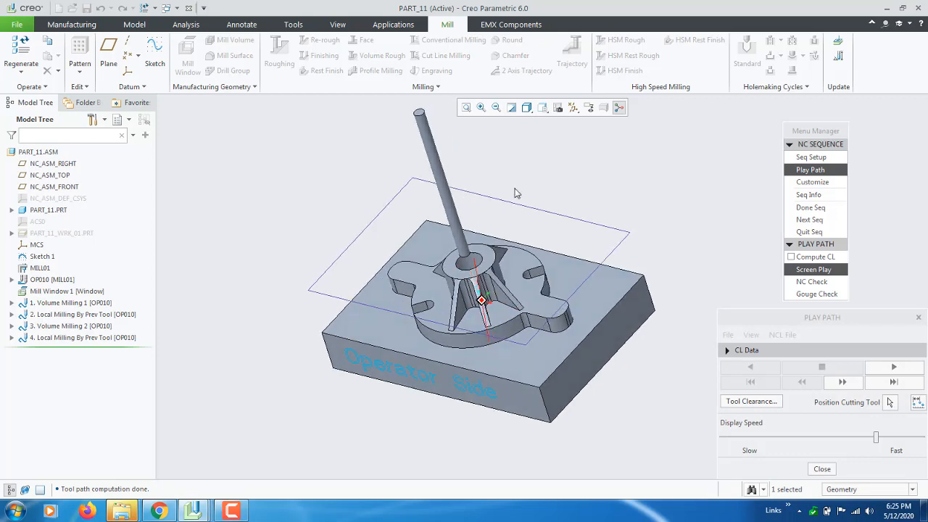
drag(876, 437, 872, 438)
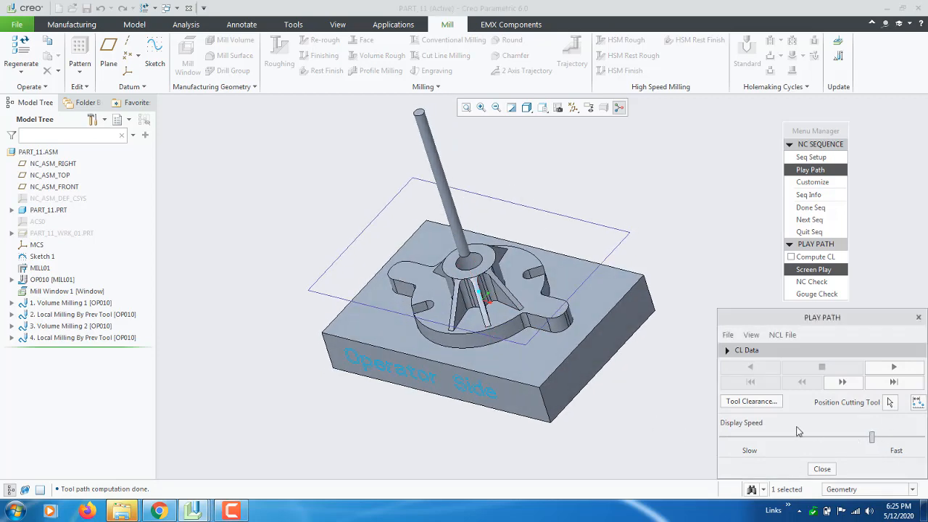
drag(799, 432, 718, 436)
scroll(433, 383, down, 3)
scroll(422, 389, up, 2)
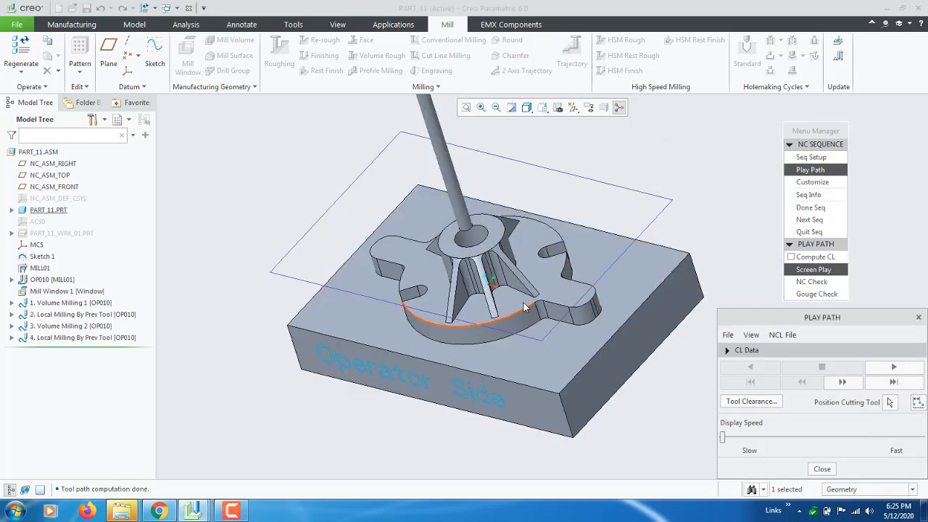
scroll(525, 307, down, 2)
click(893, 368)
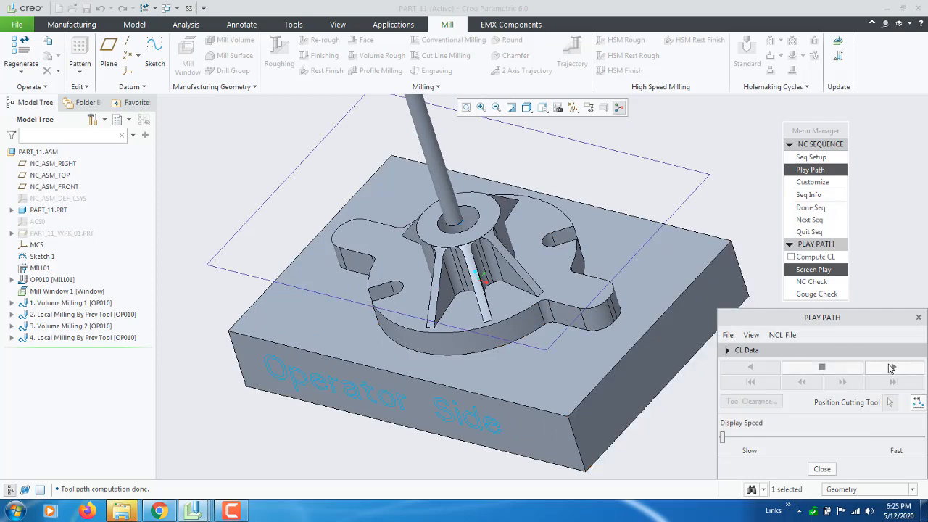
Follow the tool's motion through the bore and between the ribs, gradually raising the playback's display speed
scroll(449, 225, up, 4)
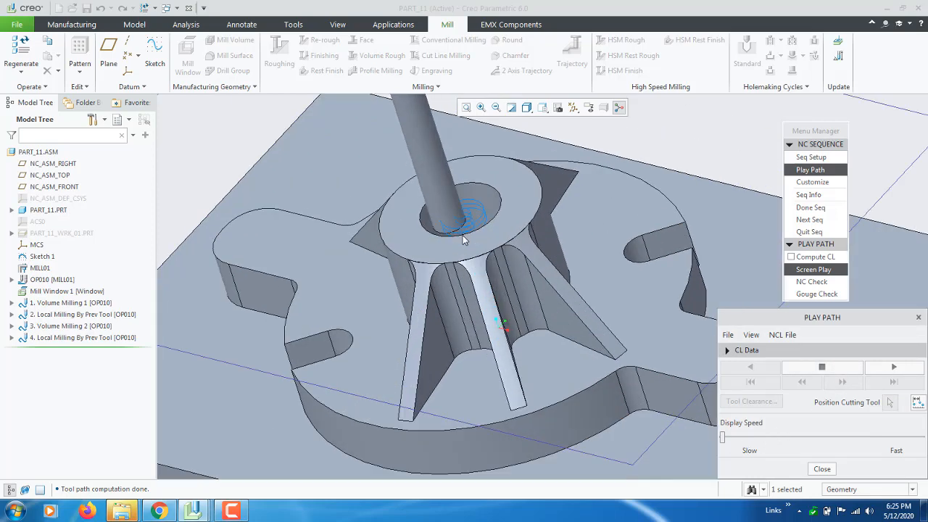
scroll(455, 237, down, 2)
mouse_move(455, 236)
middle_down()
mouse_move(468, 238)
mouse_move(471, 297)
mouse_move(468, 234)
middle_up()
scroll(468, 234, down, 4)
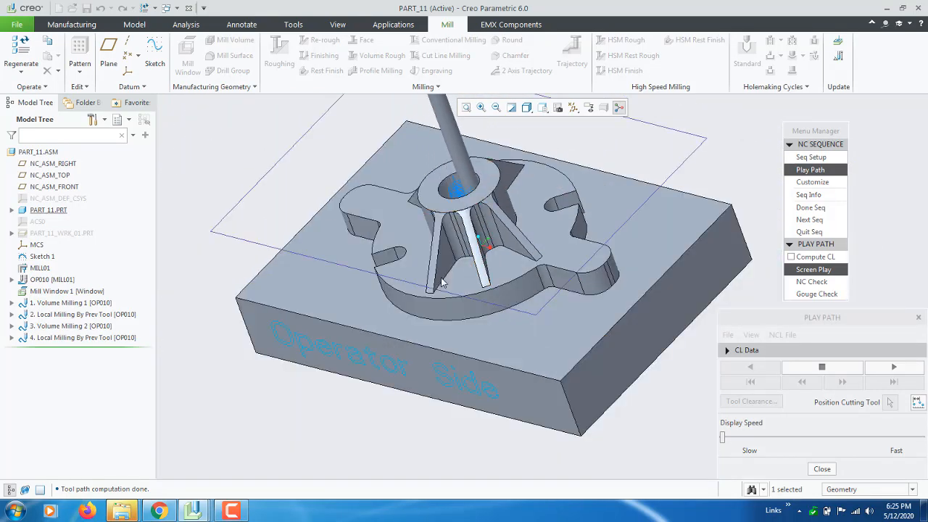
scroll(464, 185, up, 2)
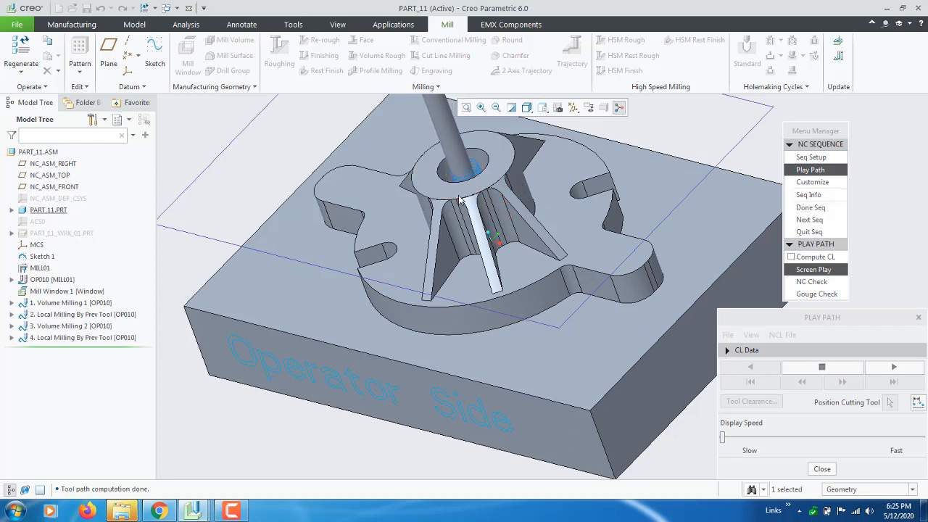
scroll(421, 223, down, 1)
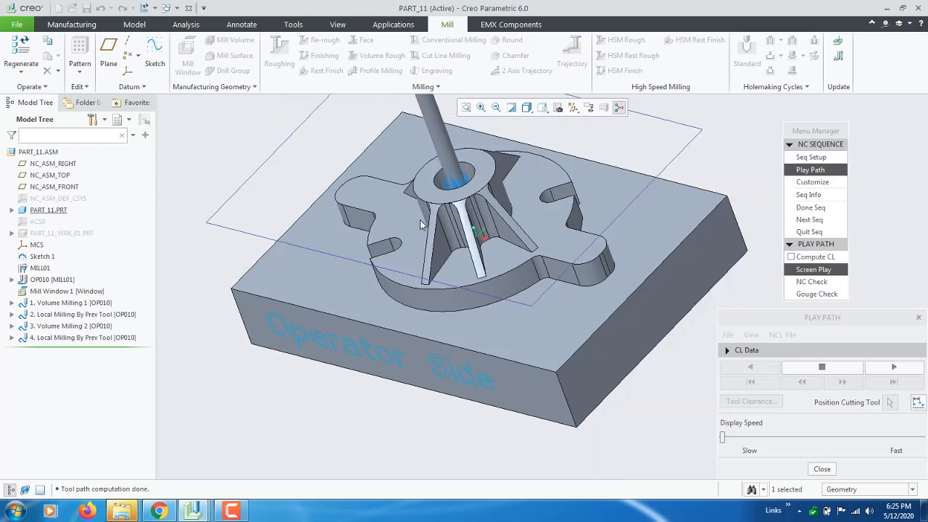
scroll(420, 224, up, 1)
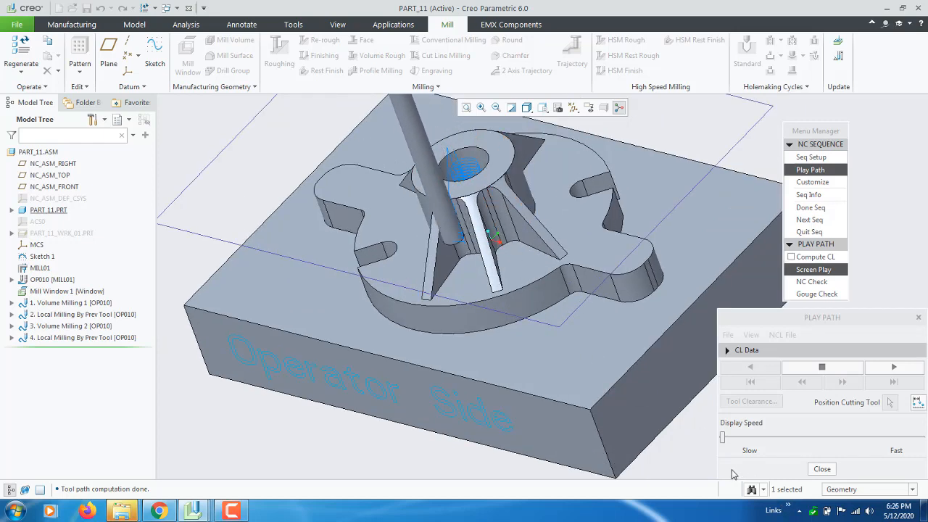
drag(723, 438, 740, 440)
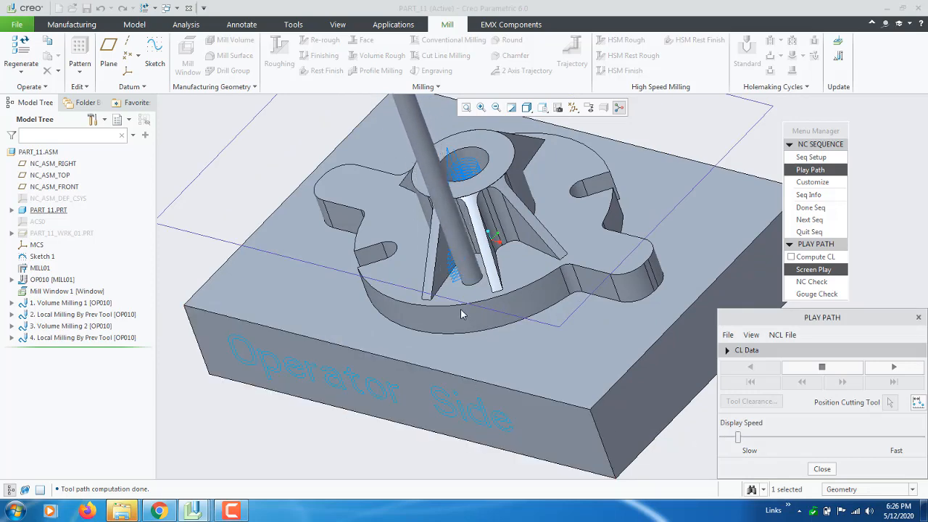
mouse_move(462, 314)
middle_down()
mouse_move(486, 326)
mouse_move(474, 321)
middle_up()
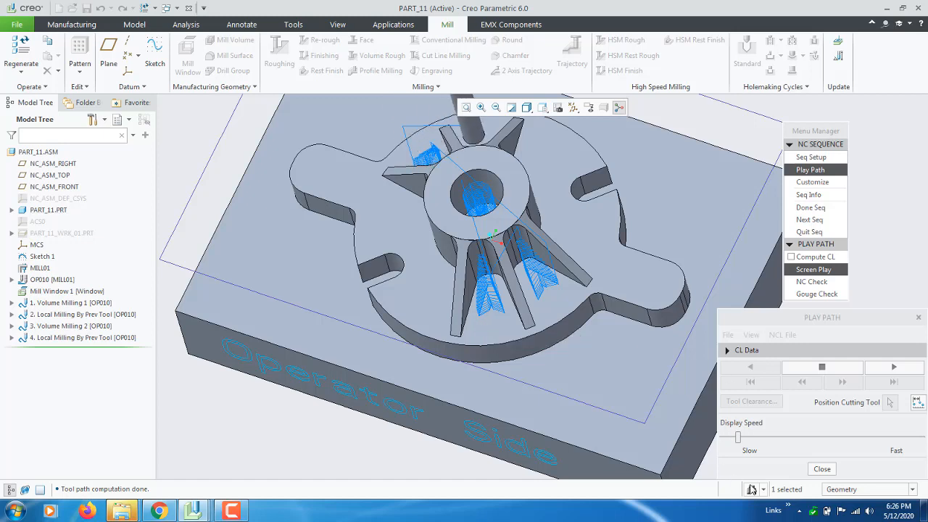
drag(739, 438, 789, 436)
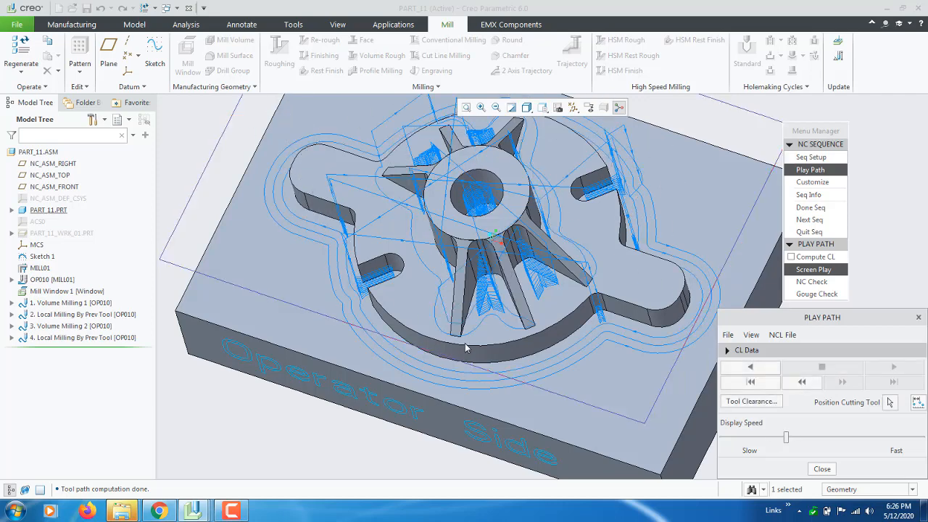
Inspect the complete tool path around the ribs, slots and outer contour of the part
scroll(467, 348, up, 3)
middle_drag(458, 352, 468, 325)
scroll(473, 340, down, 2)
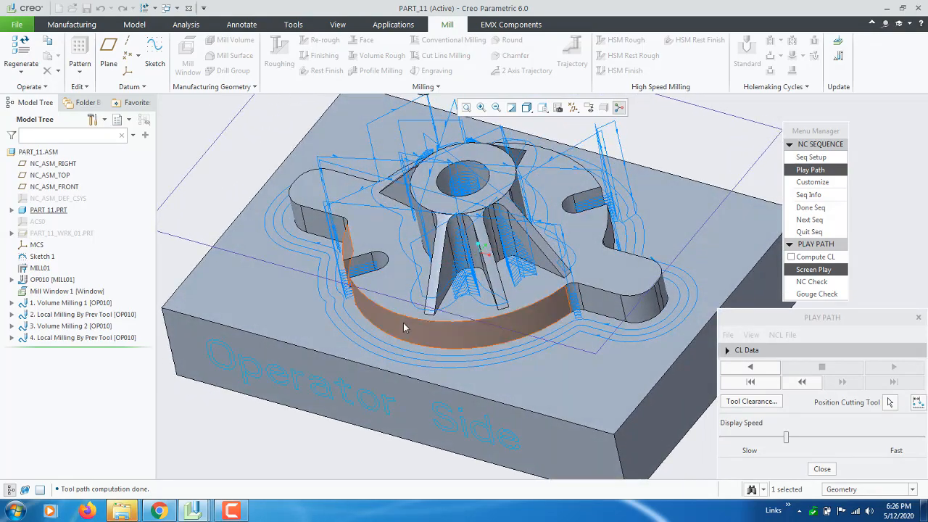
scroll(478, 287, up, 3)
Close the tool path playback and complete the local milling sequence
click(811, 472)
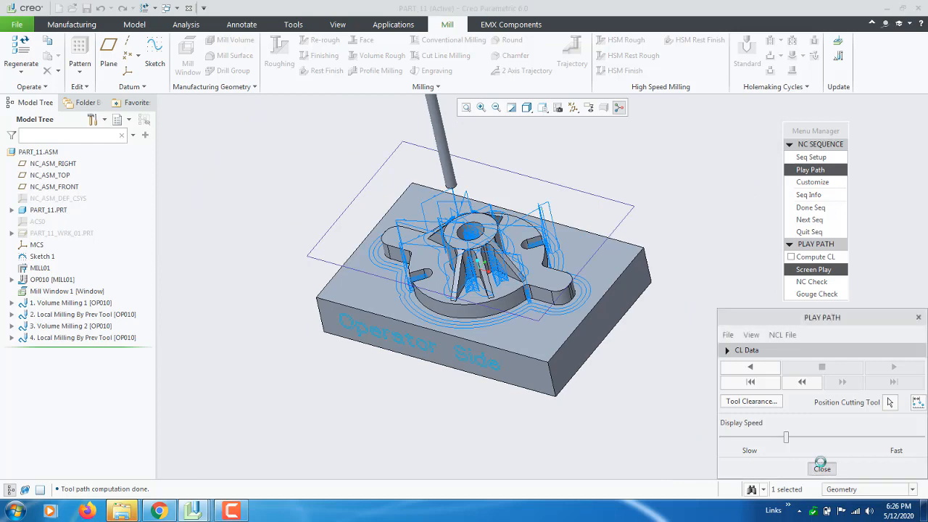
click(810, 219)
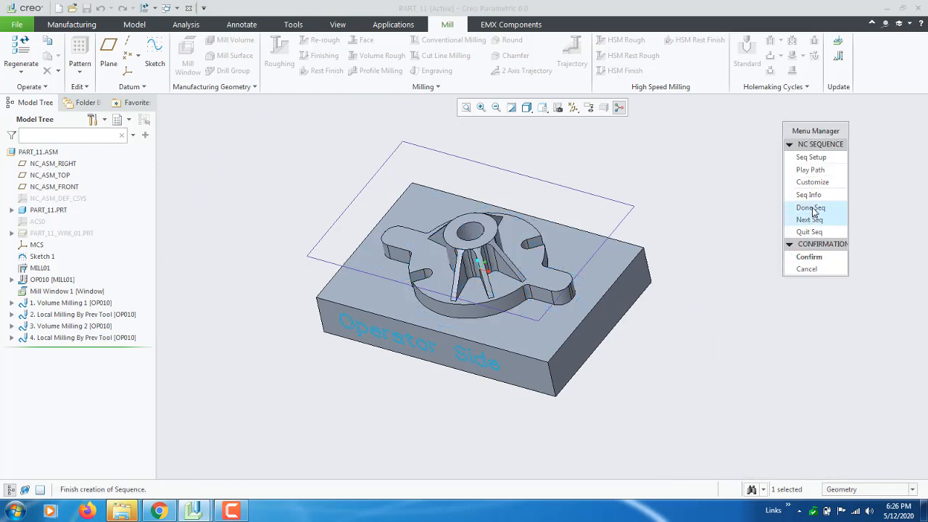
click(810, 208)
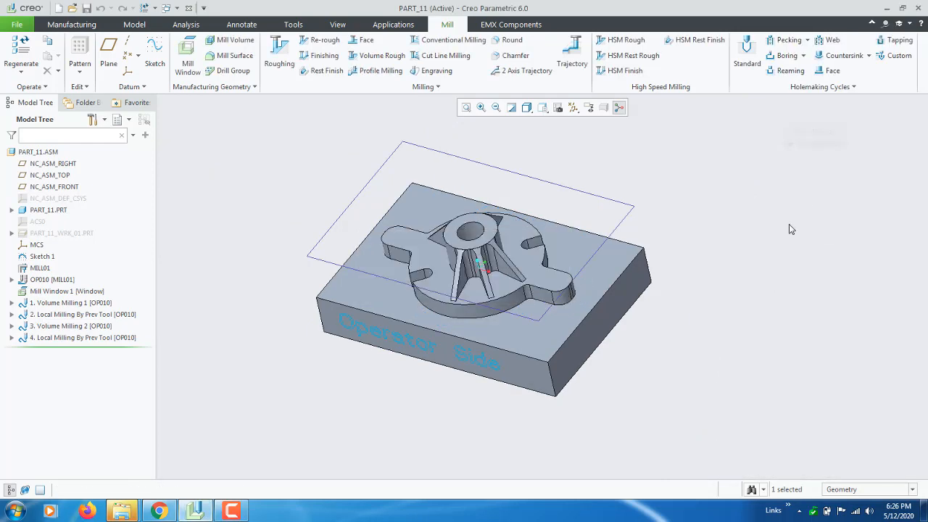
Show the hidden workpiece PART_11_WRK_01.PRT again
click(58, 337)
click(61, 326)
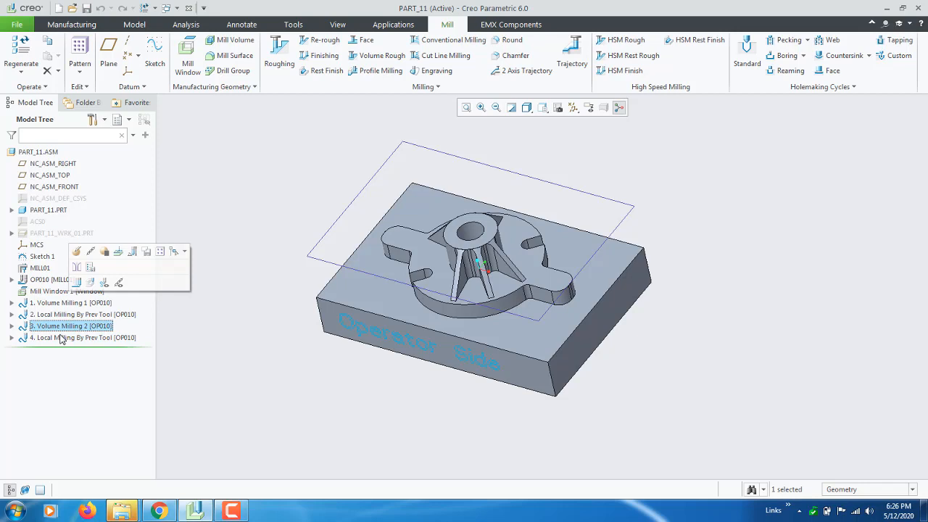
right_click(45, 237)
click(74, 217)
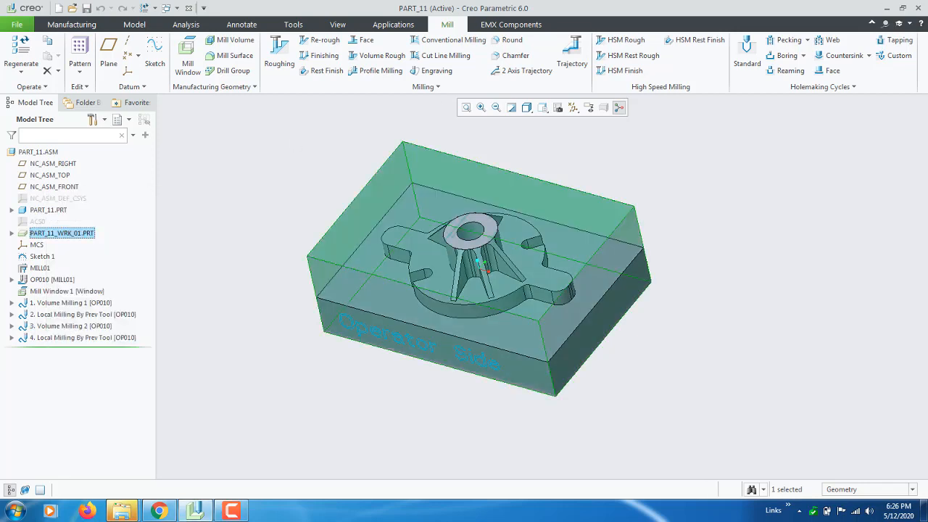
Open the screen brightness setting in Windows Power Options, then return to Creo Parametric
click(886, 8)
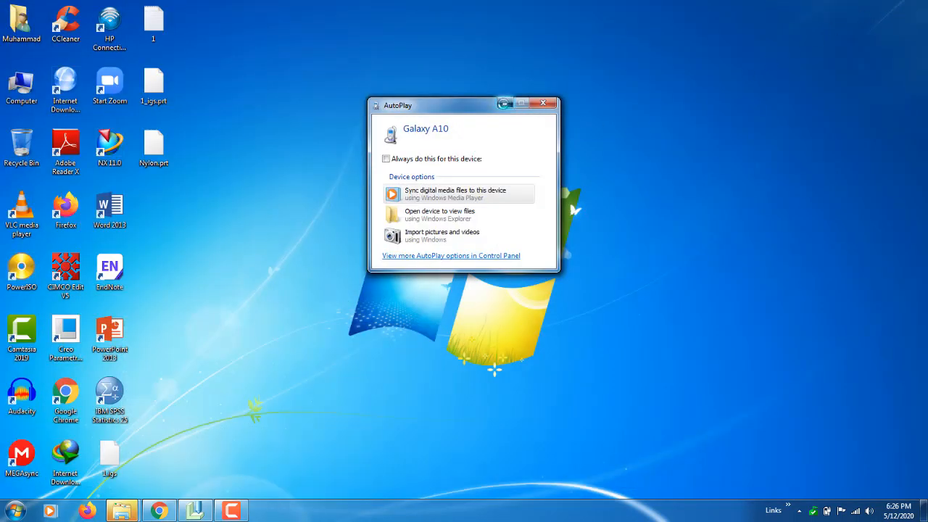
right_click(586, 149)
click(506, 104)
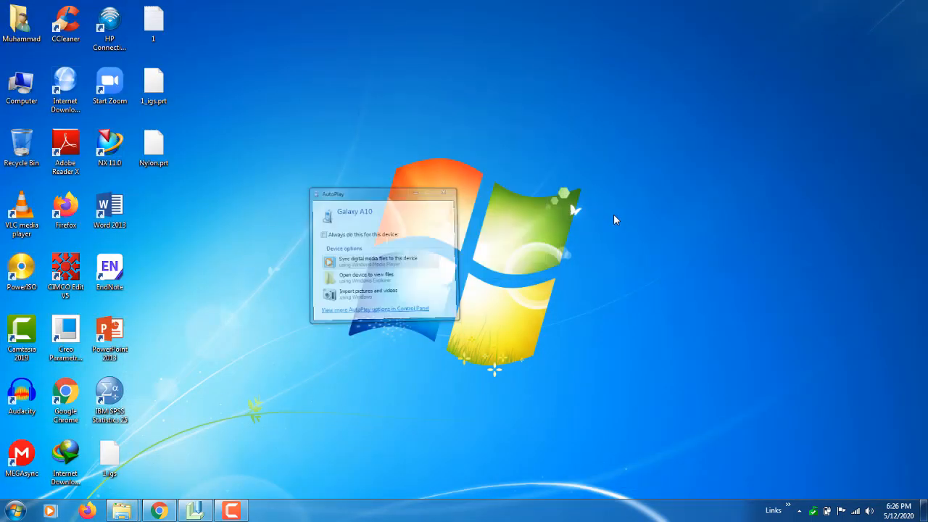
right_click(628, 264)
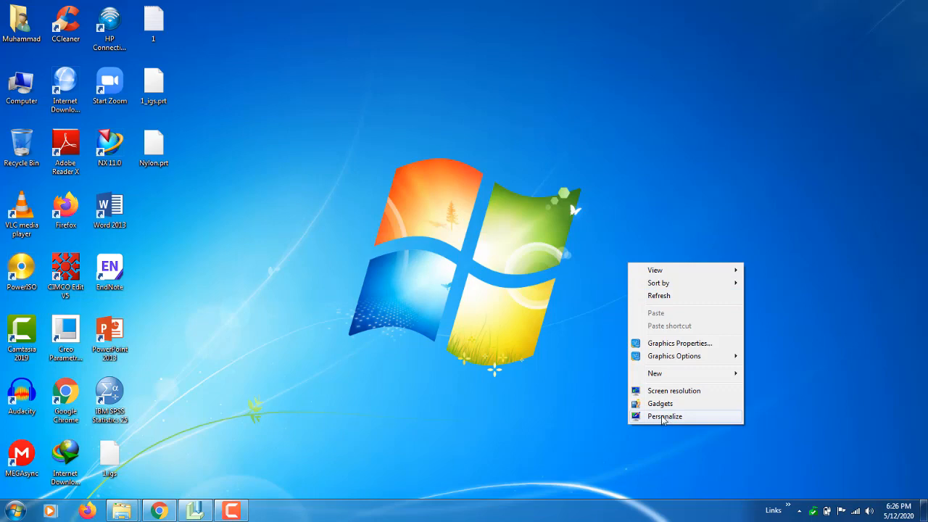
click(663, 417)
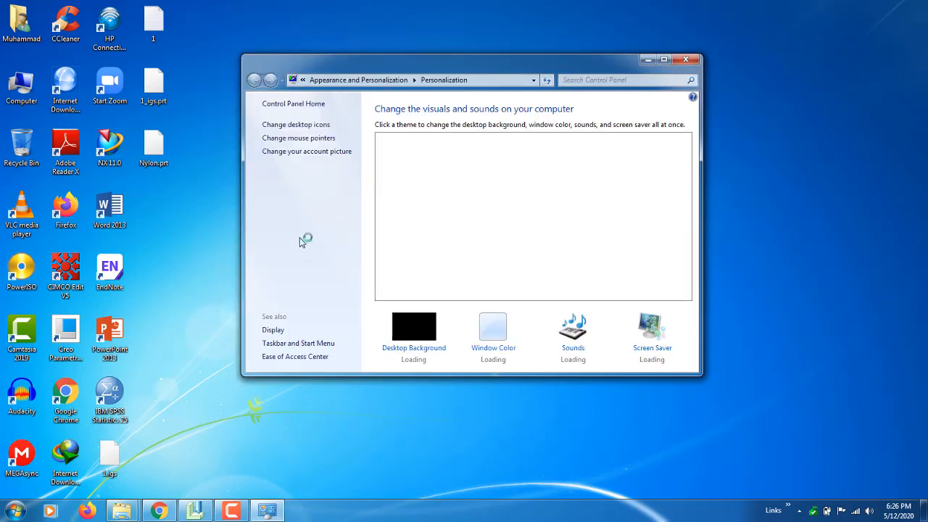
click(275, 330)
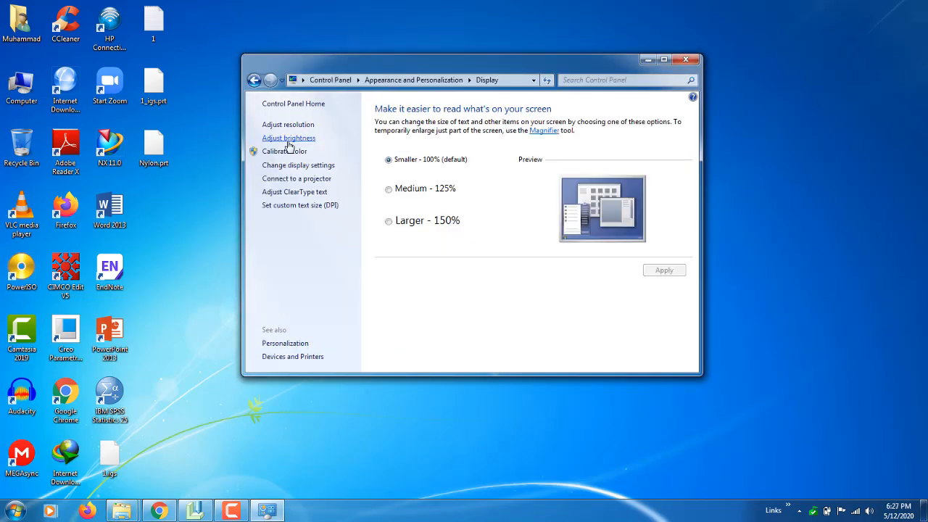
click(299, 139)
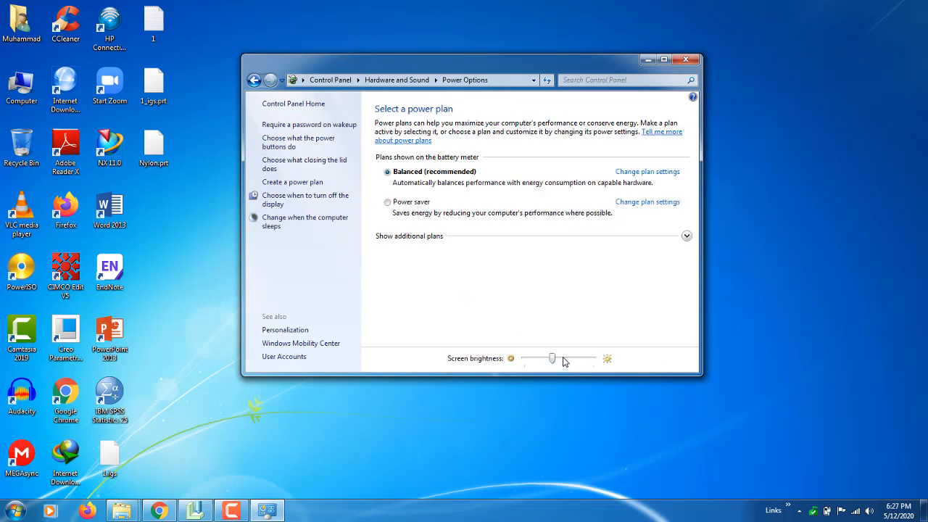
click(694, 62)
click(190, 512)
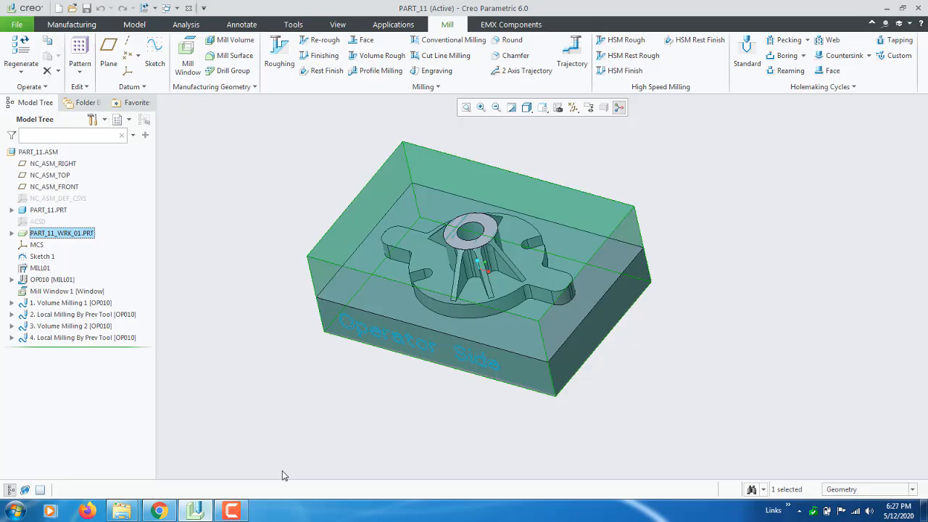
Open the material removal simulation for Volume Milling 2 together with the fourth sequence, Local Milling By Prev Tool
scroll(483, 150, down, 2)
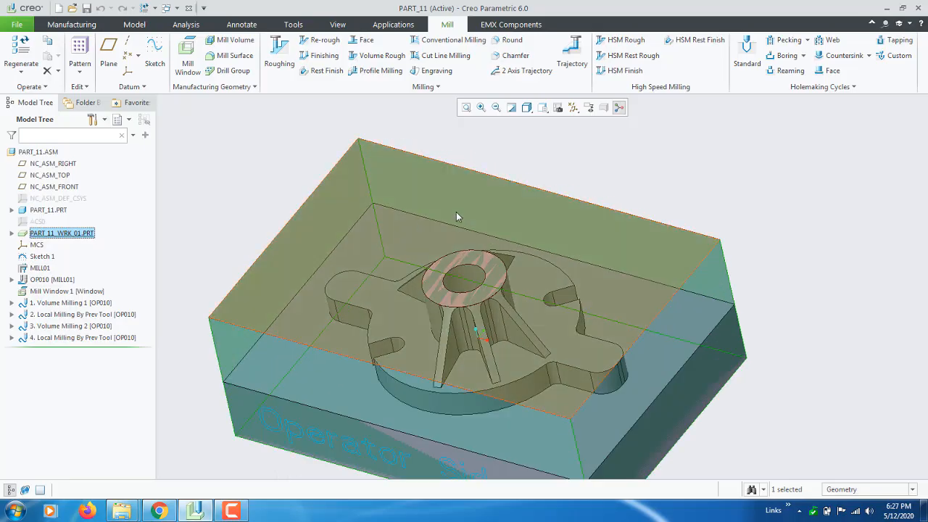
scroll(500, 206, up, 2)
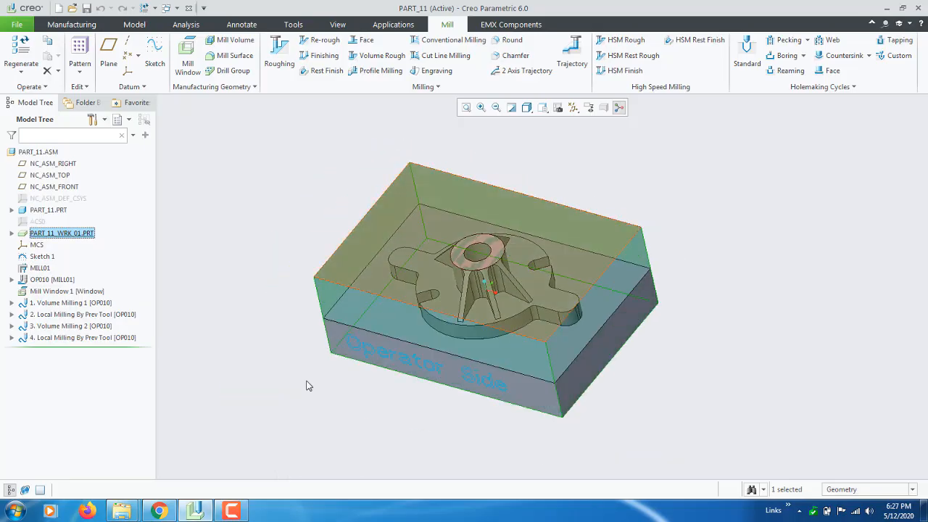
click(93, 326)
ctrl+click(93, 338)
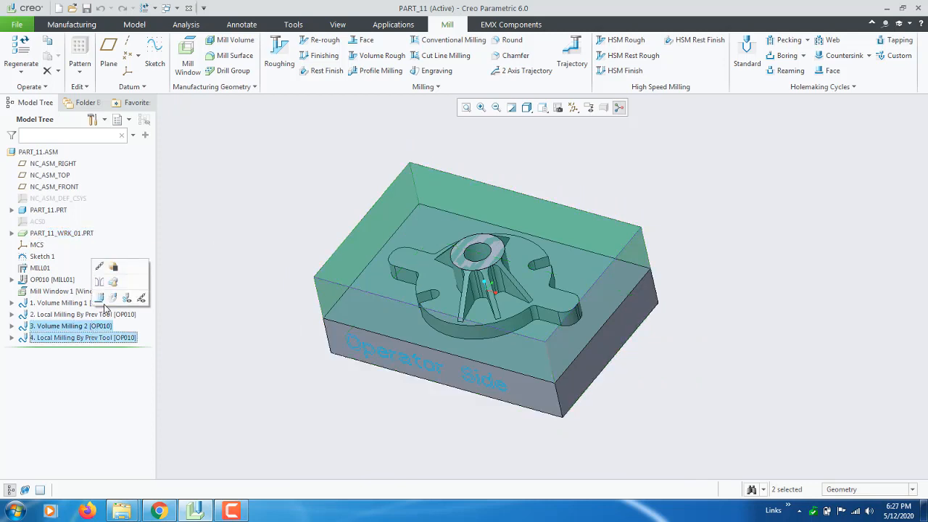
click(114, 298)
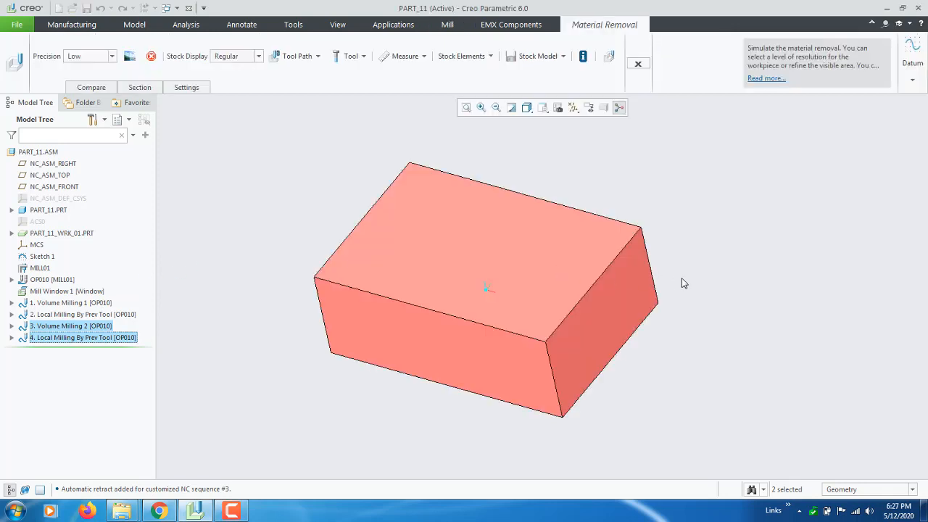
scroll(726, 283, up, 2)
scroll(562, 292, down, 3)
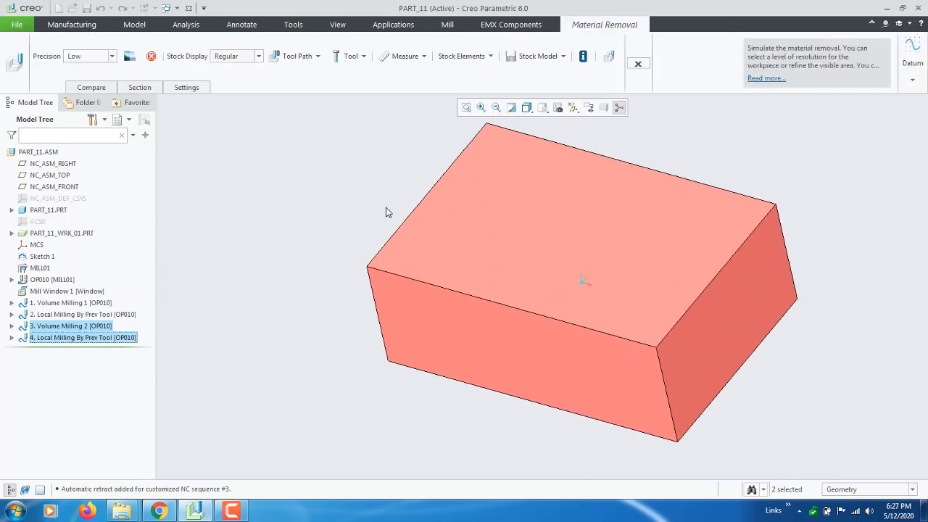
Turn off the Follow tool path option and play the material removal simulation at the fastest display speed, examining the cut stock
scroll(387, 212, down, 1)
click(317, 57)
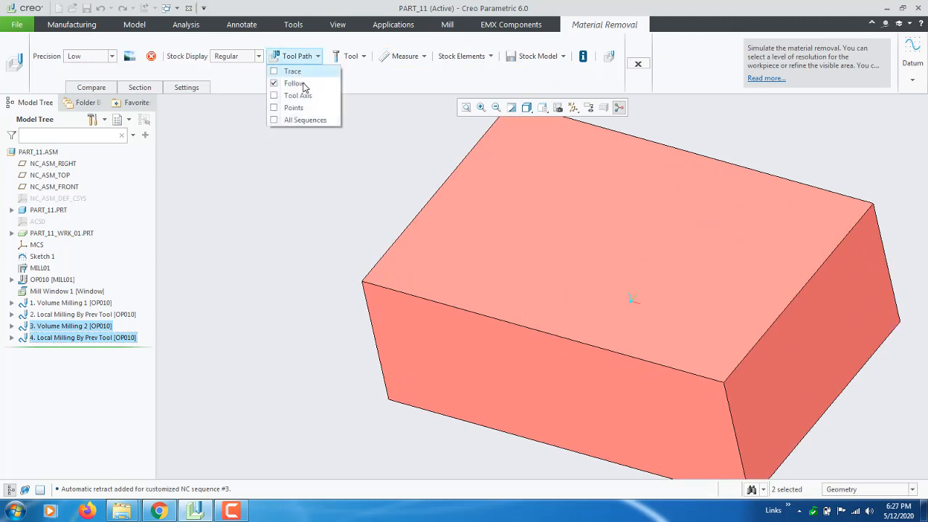
click(297, 83)
click(608, 62)
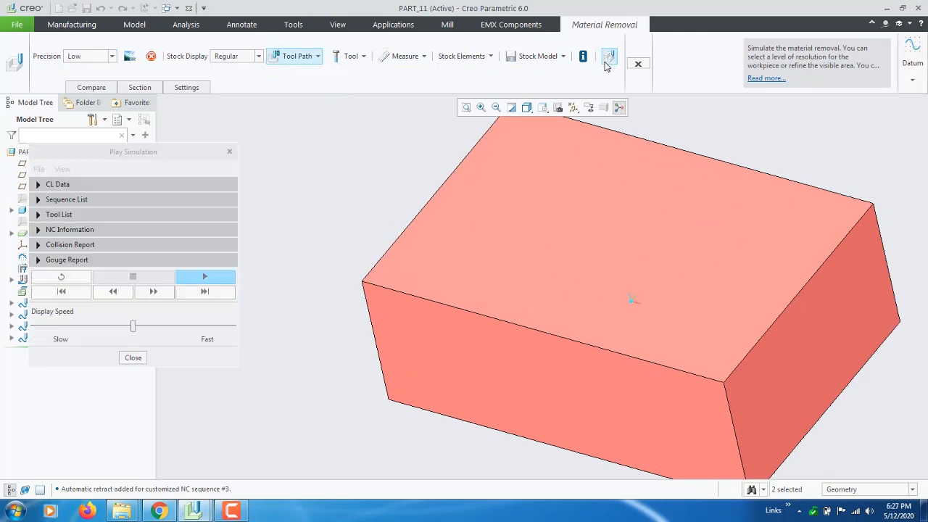
drag(133, 327, 233, 325)
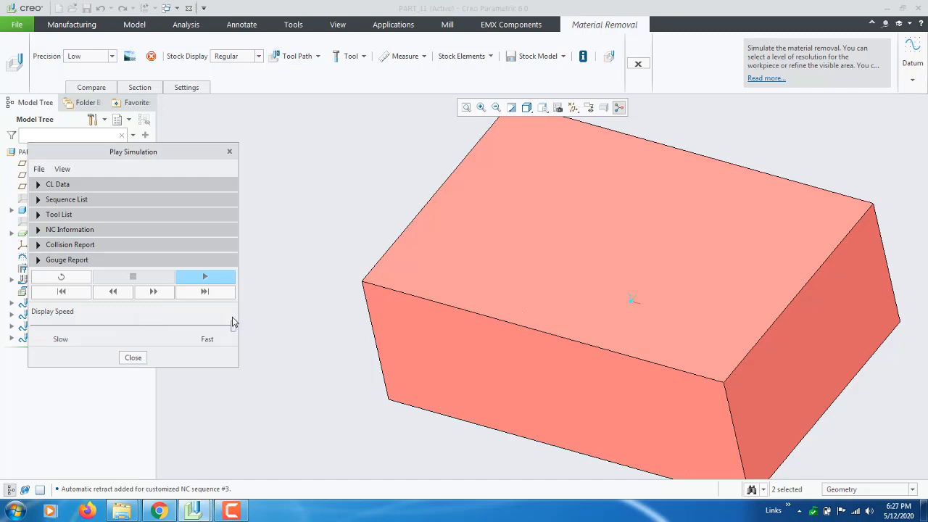
click(204, 278)
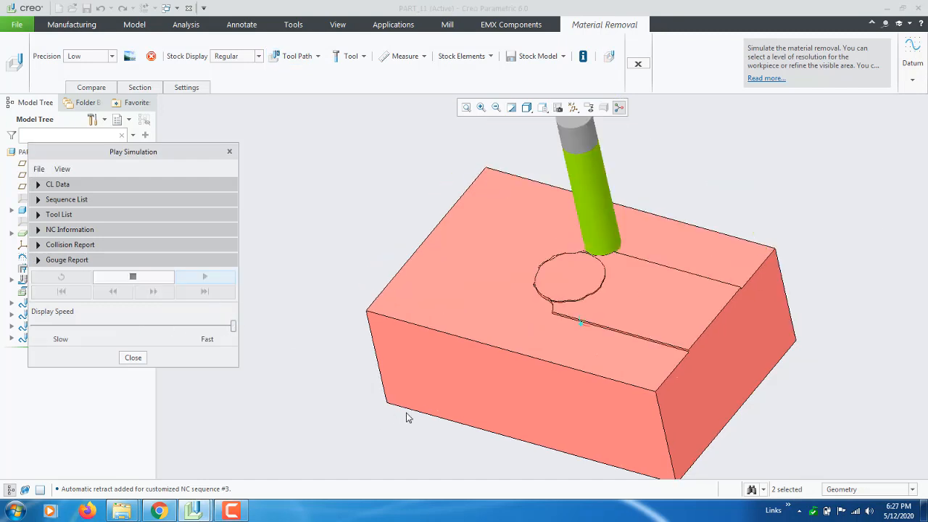
scroll(307, 317, up, 2)
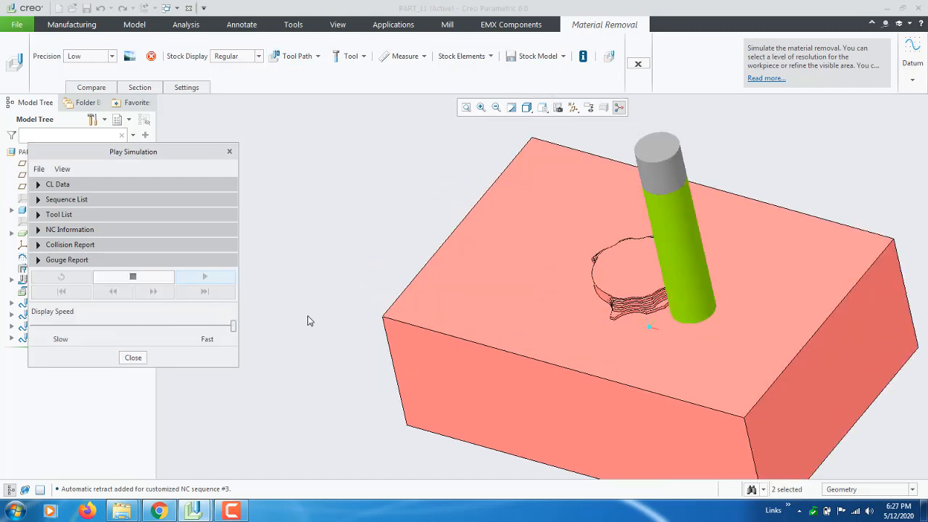
scroll(306, 317, down, 1)
scroll(326, 314, down, 1)
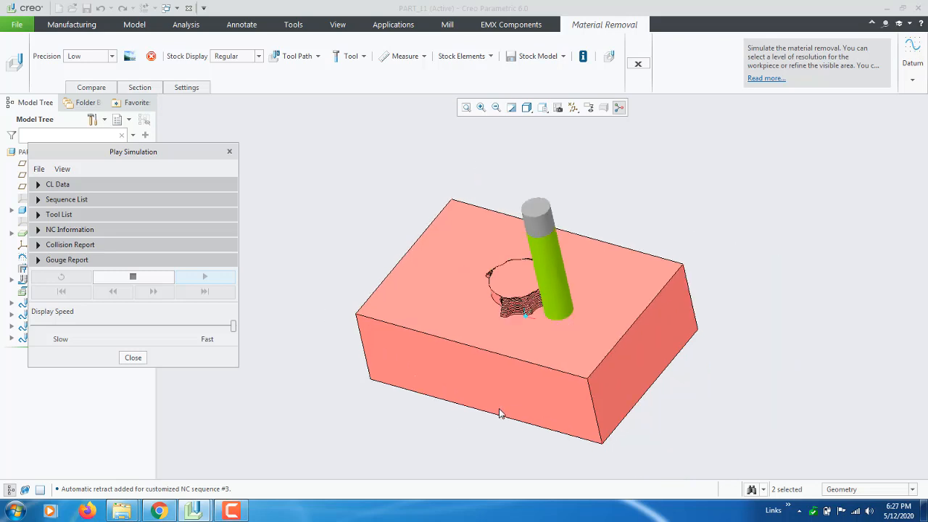
middle_drag(499, 414, 341, 287)
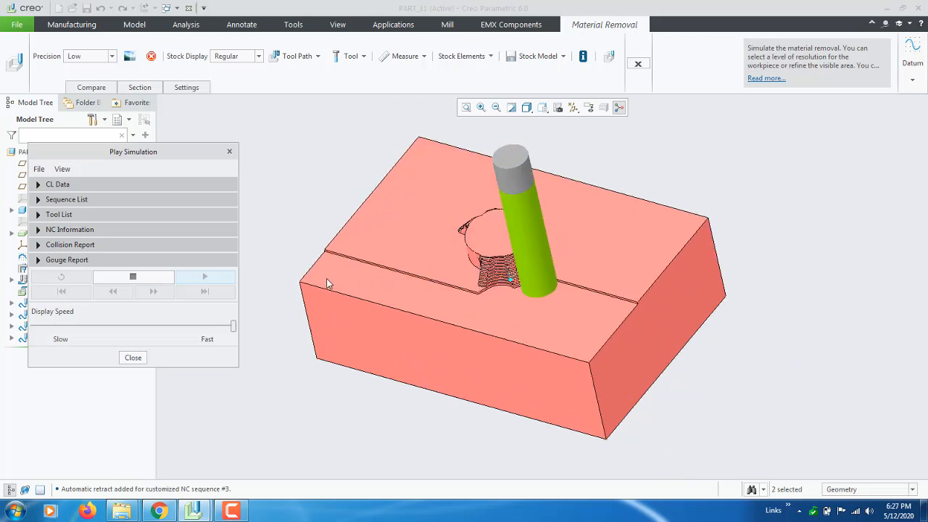
scroll(327, 283, up, 1)
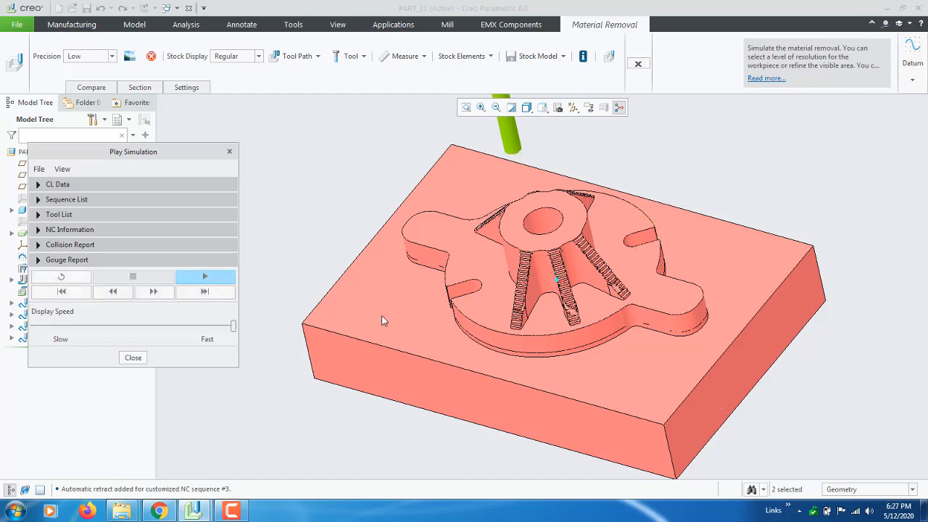
middle_drag(383, 322, 361, 323)
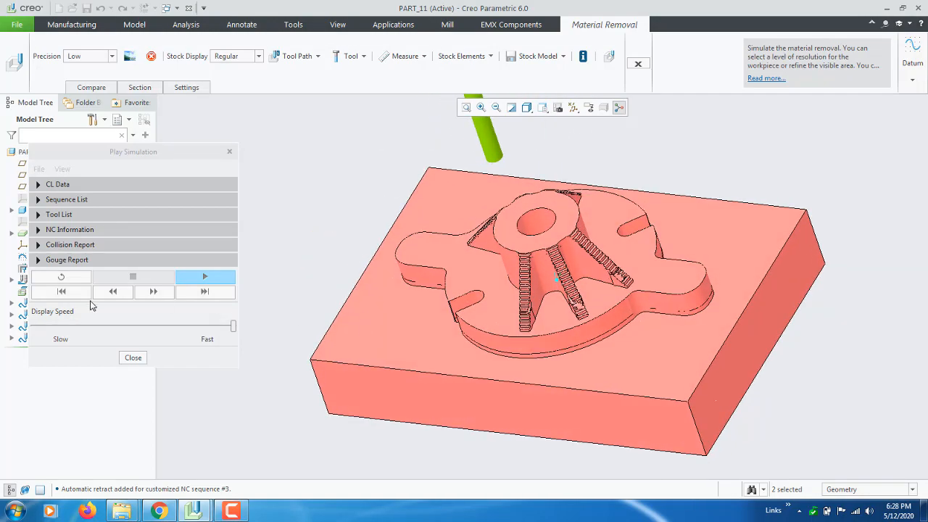
Close the simulation player, exit the material removal simulation and clear the selection of the two milling sequences
click(133, 358)
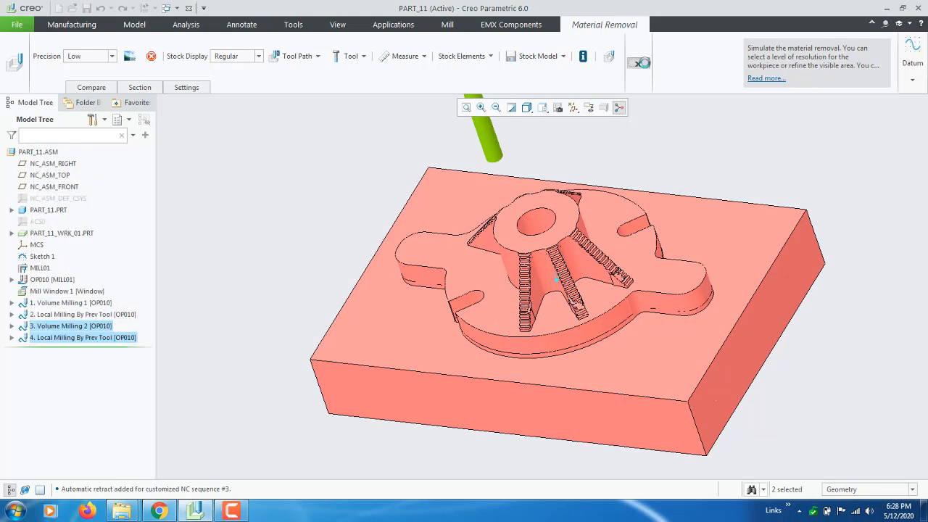
click(639, 63)
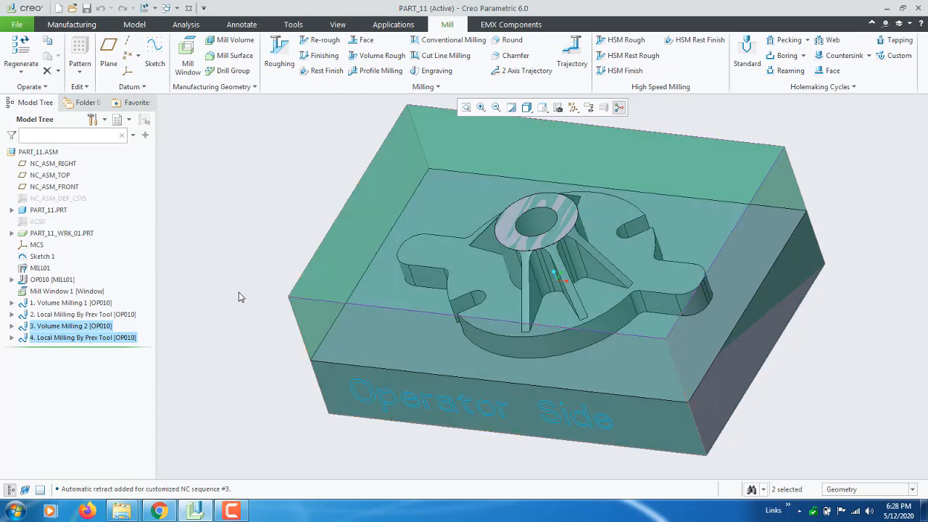
click(180, 376)
mouse_move(245, 395)
middle_down()
mouse_move(237, 375)
mouse_move(232, 388)
middle_up()
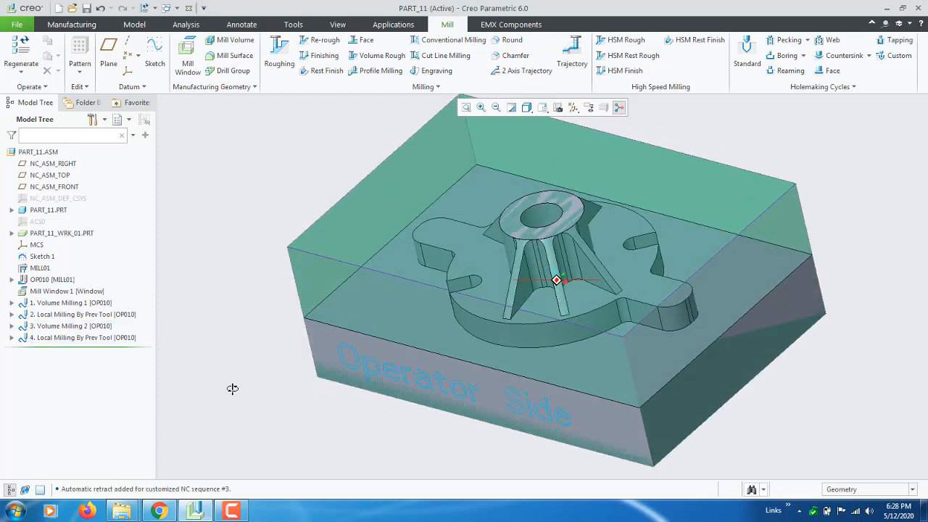
click(426, 86)
mouse_move(360, 214)
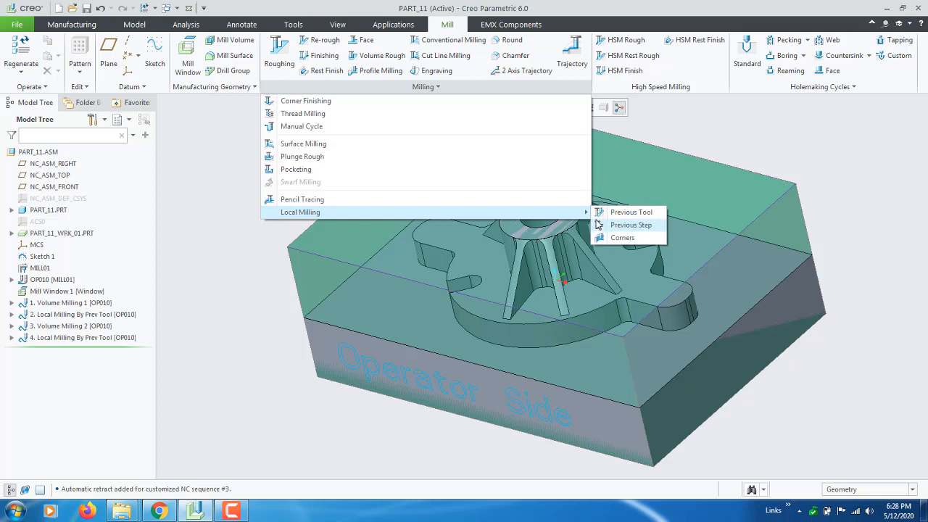
click(348, 419)
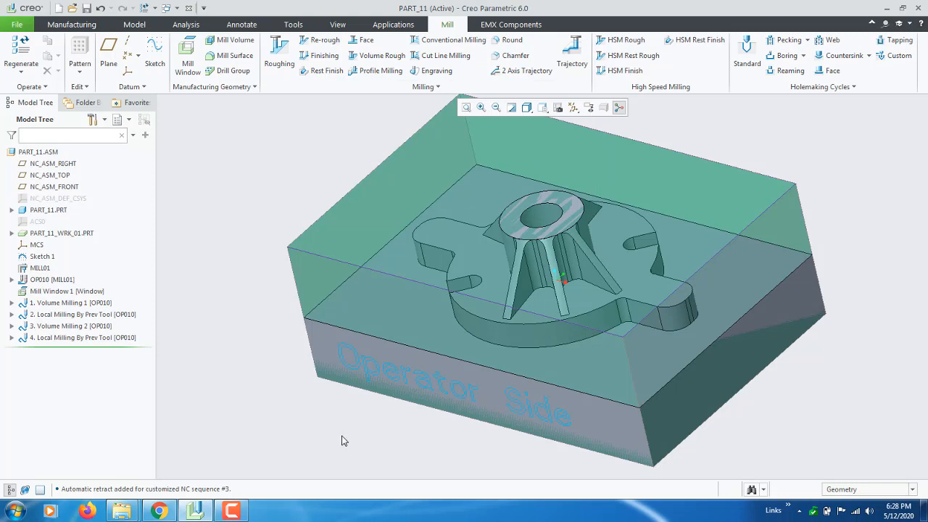